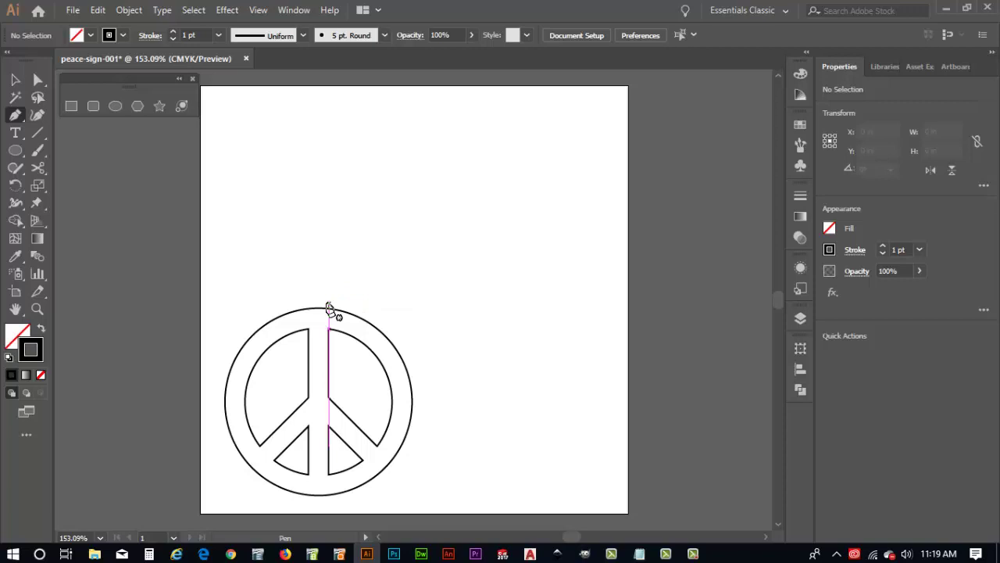
Draw a circle centred on the top anchor of the peace sign's outer ring and set it to 0.375 in wide and high.
key("l")
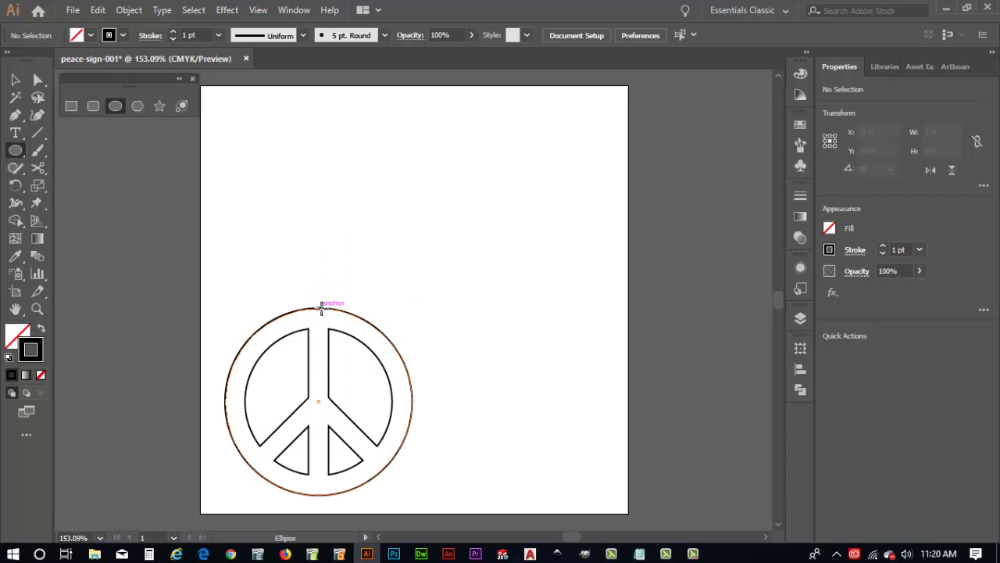
left_click_drag(322, 309, 334, 330)
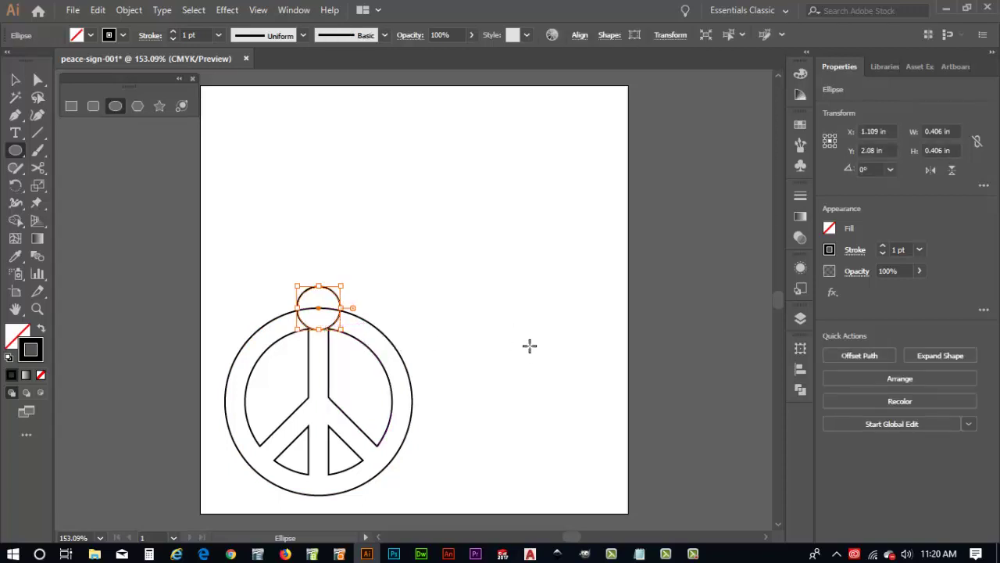
left_click(937, 131)
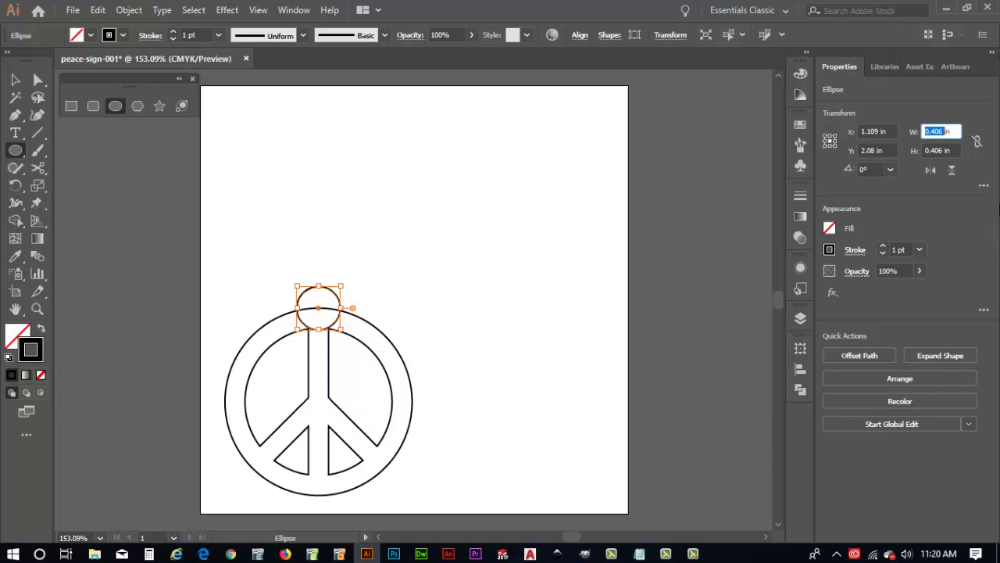
key("BackSpace")
key("Tab")
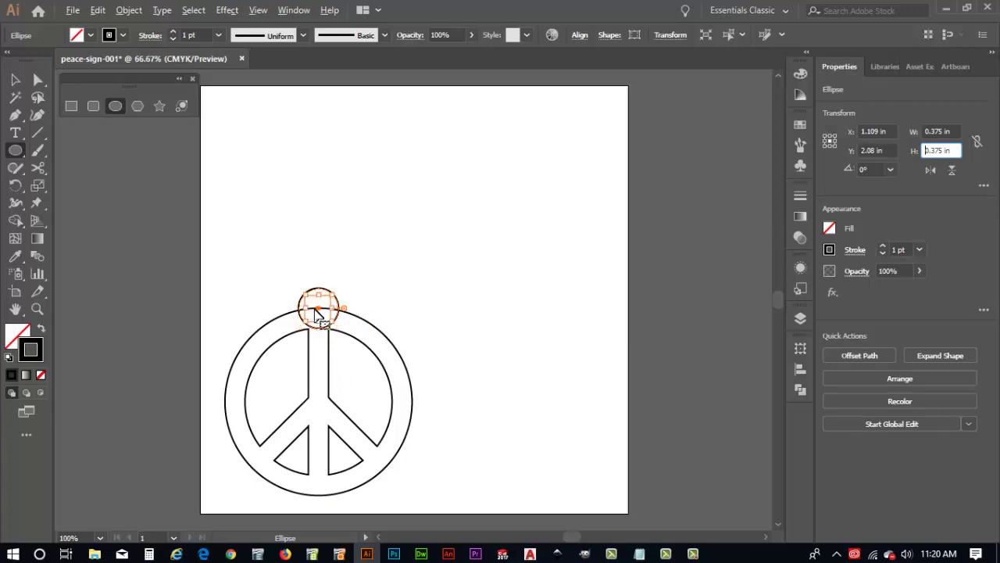
scroll(313, 317, "up", 2)
scroll(311, 312, "up", 2)
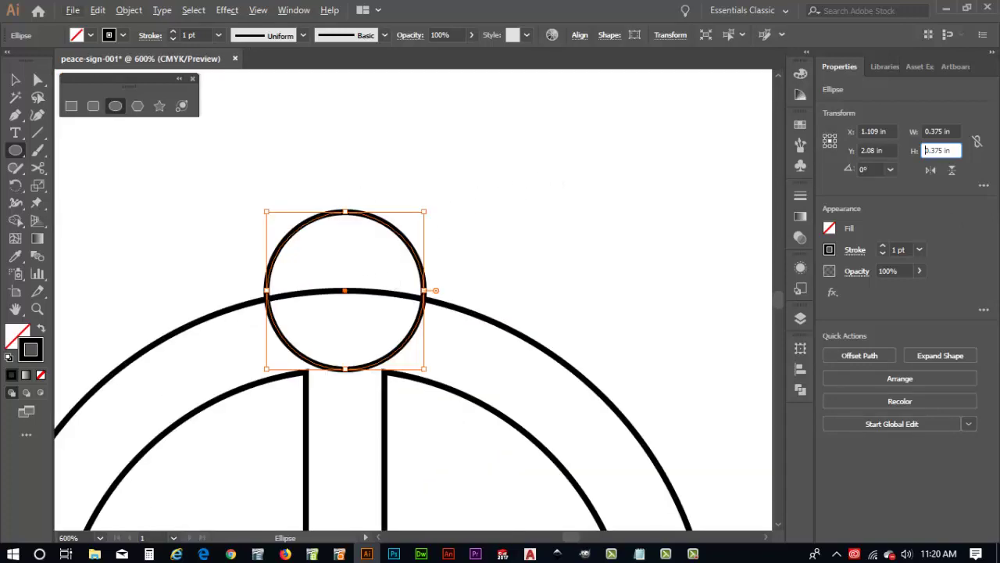
left_click(15, 80)
left_click(463, 257)
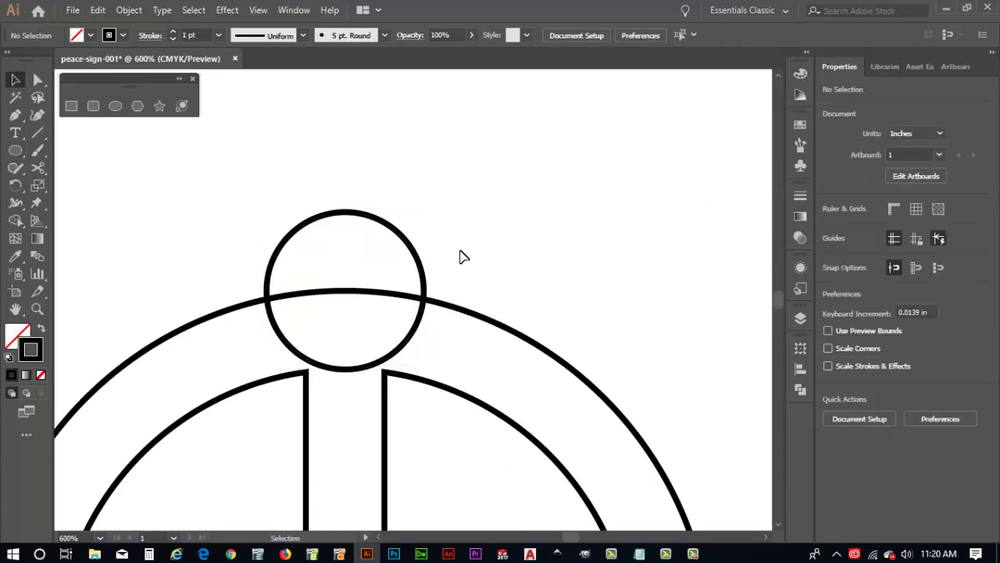
Draw a smaller circle concentric with the 0.375 in circle and set its diameter to 0.125 in.
key("l")
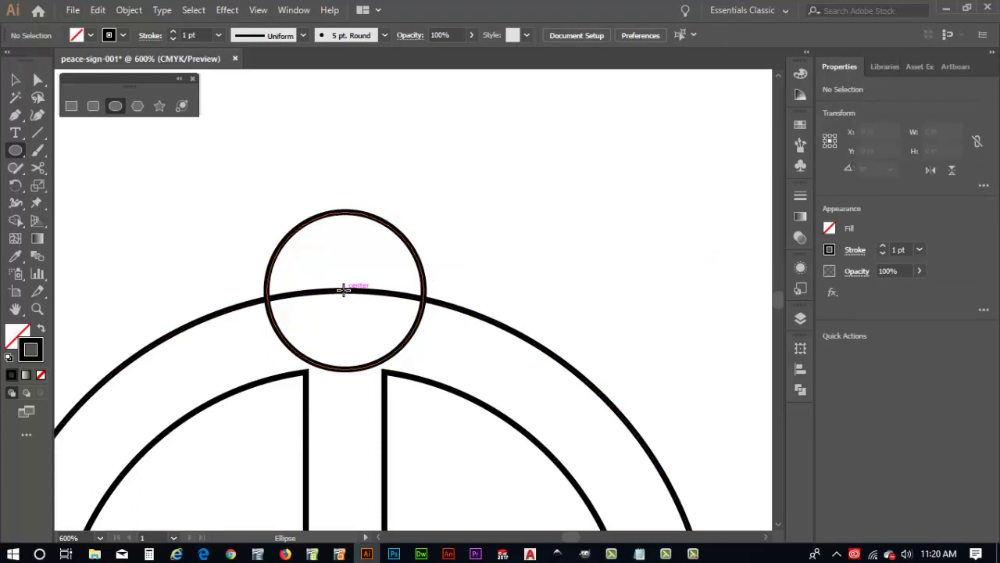
left_click_drag(344, 290, 351, 326)
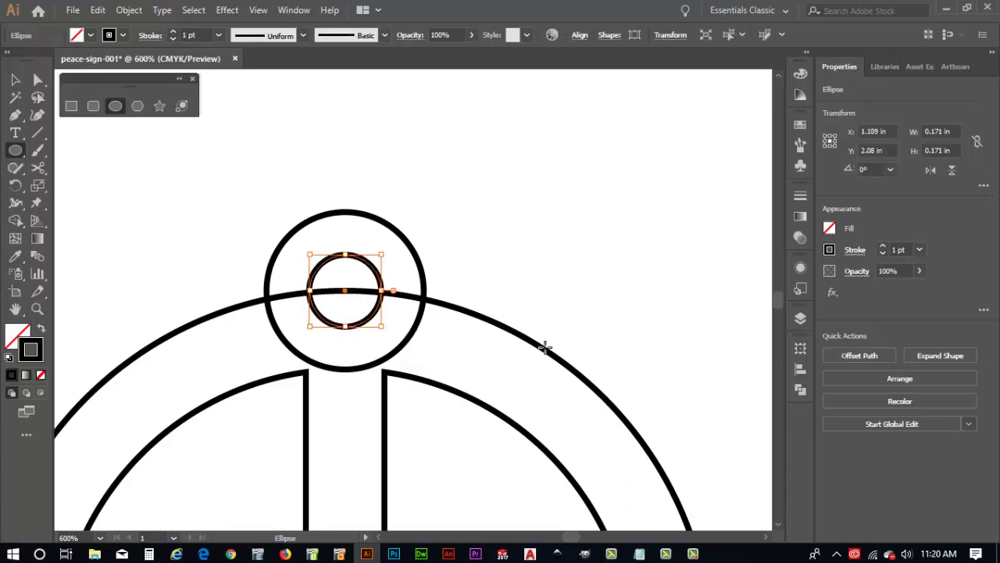
left_click(933, 130)
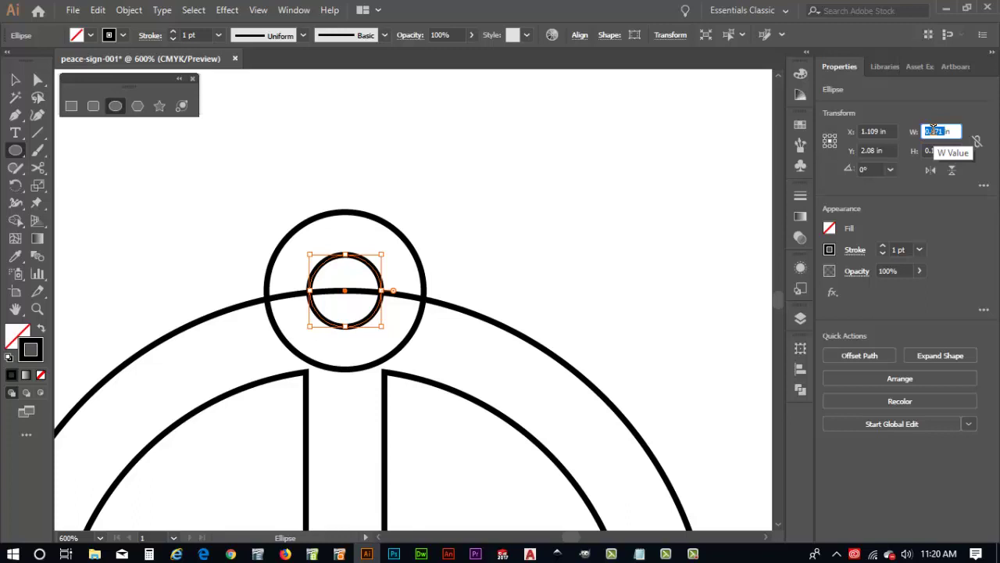
type(".125")
key("Return")
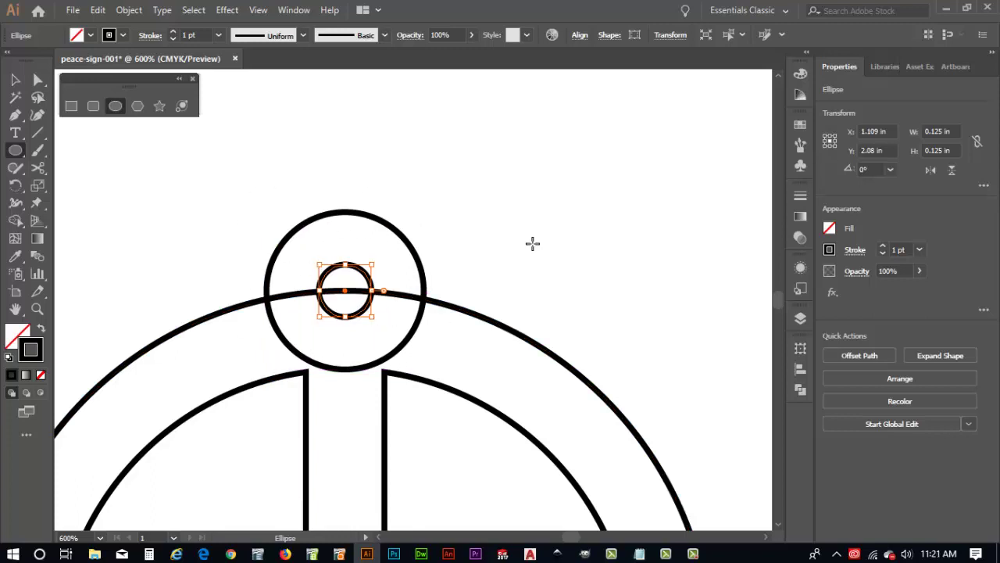
Cut the outer ring with the Scissors just outside both sides of the 0.375 in circle and delete the arc between the cuts.
key("c")
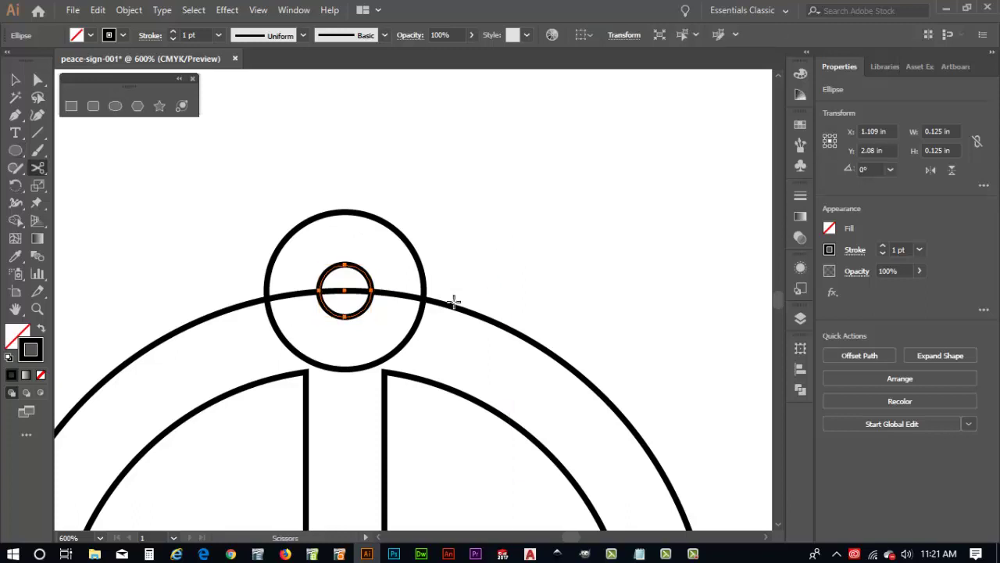
left_click(249, 305)
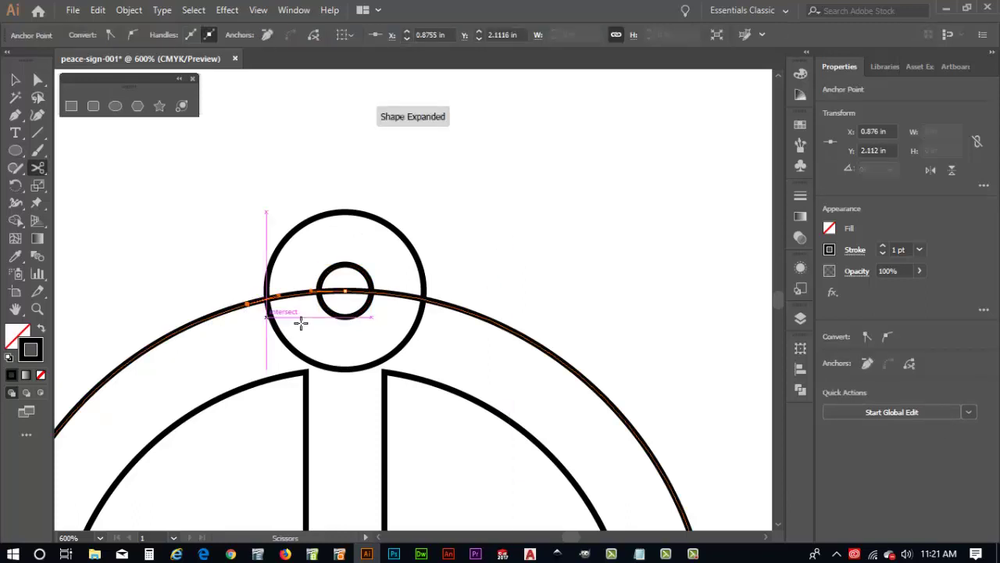
left_click(439, 302)
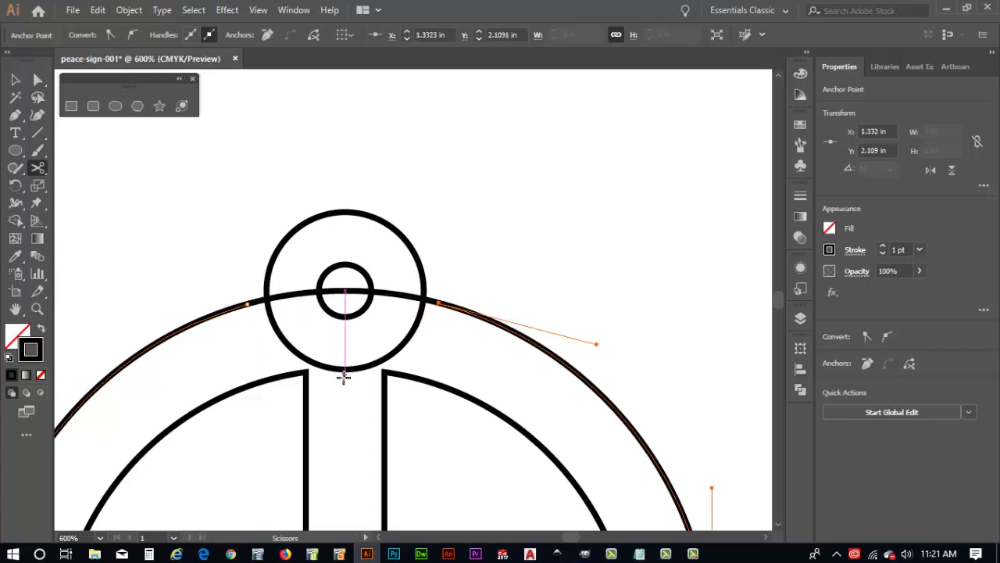
key("v")
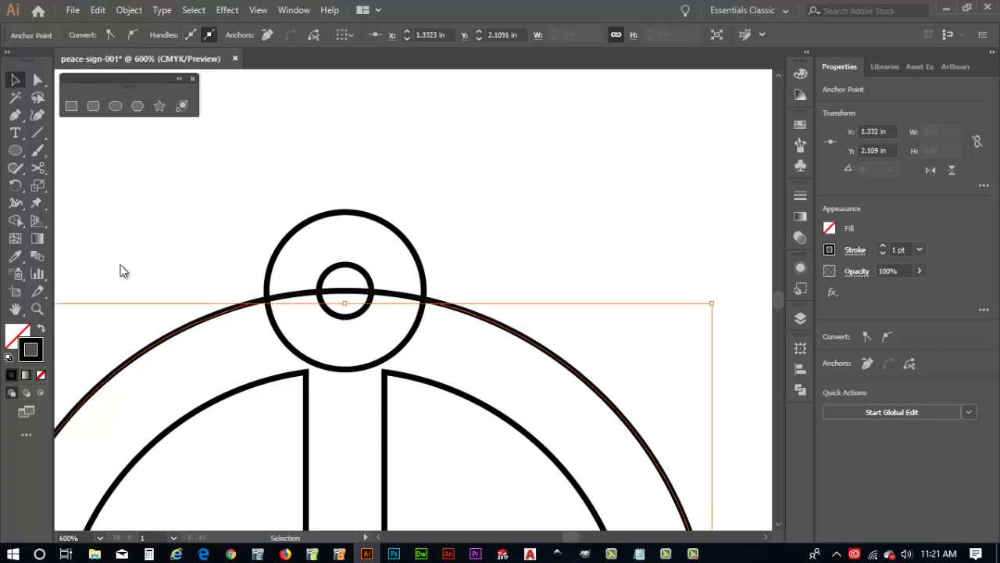
left_click(305, 295)
key("Delete")
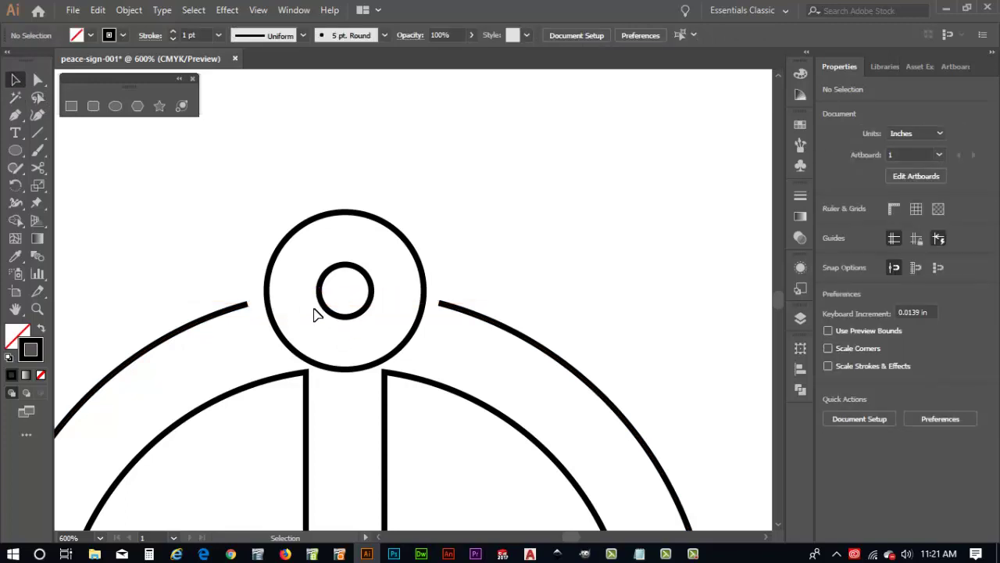
Cut the 0.375 in circle at its left and right sides with the Scissors and delete its lower half.
key("c")
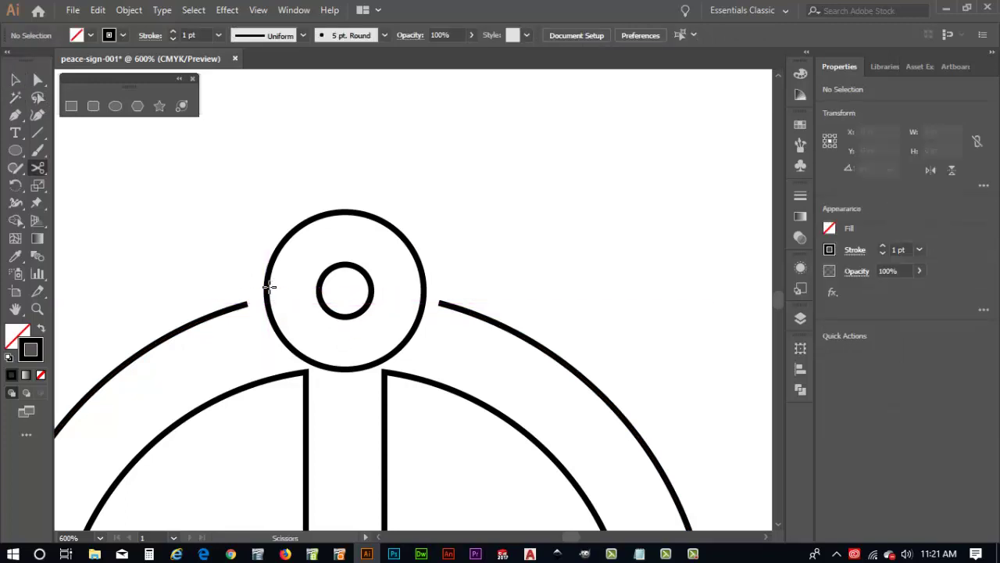
left_click(267, 287)
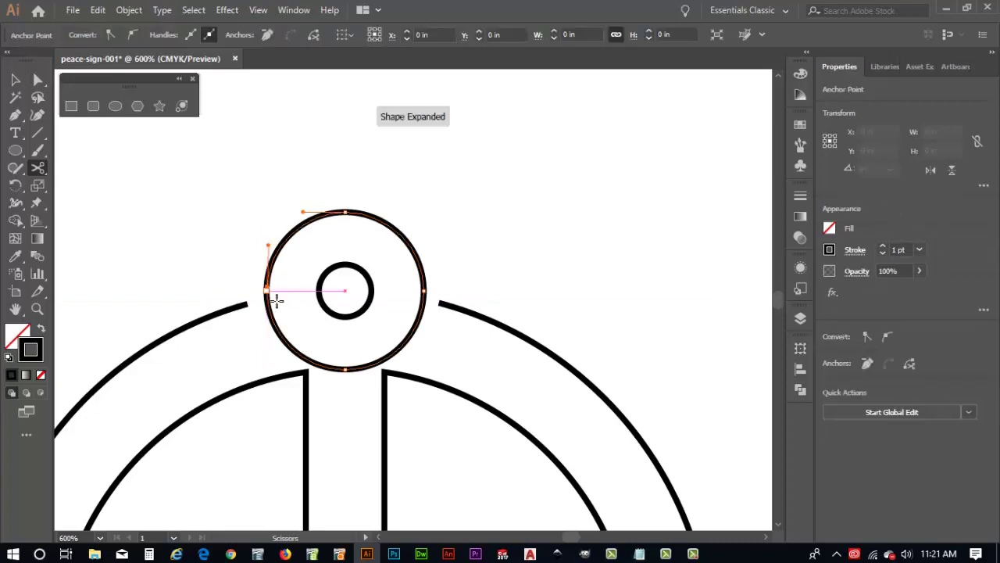
left_click(425, 289)
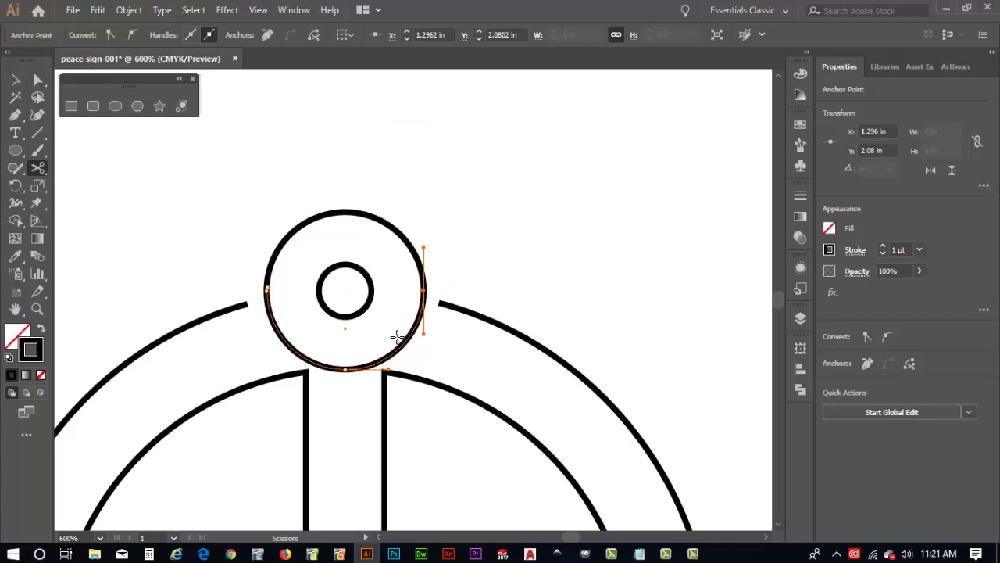
key("Delete")
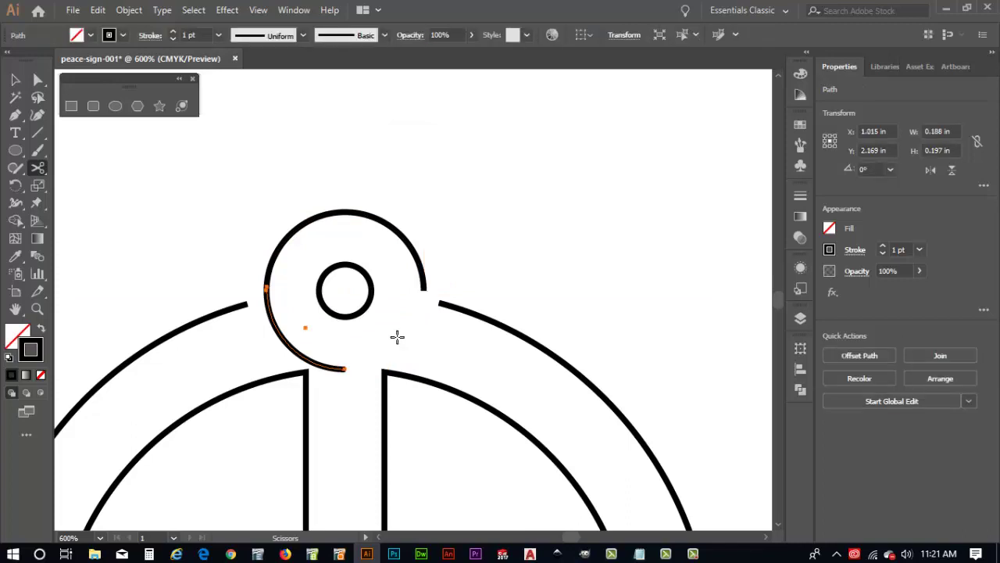
key("Delete")
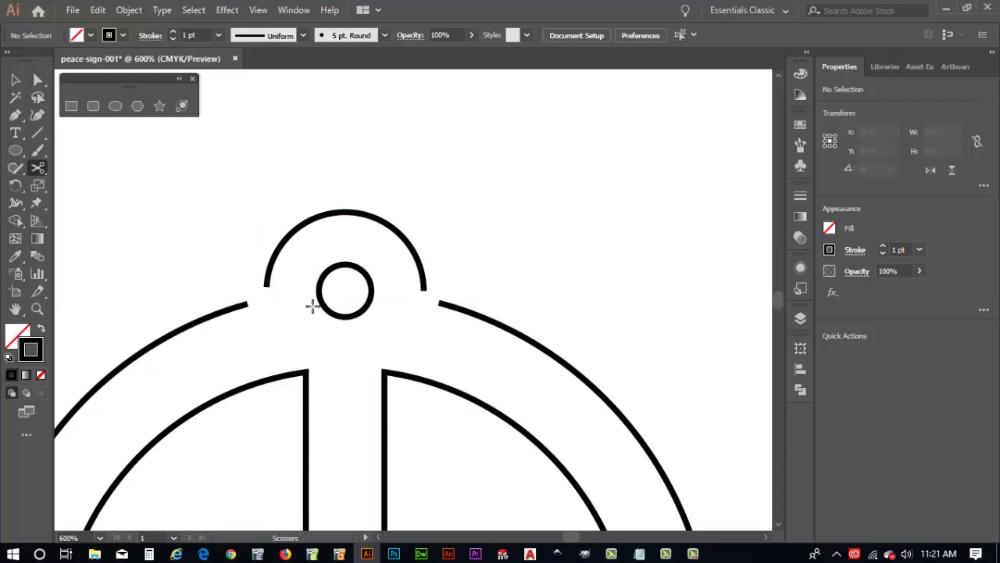
Connect both ends of the upper half circle to the adjacent open ends of the outer ring with the Pen tool.
key("p")
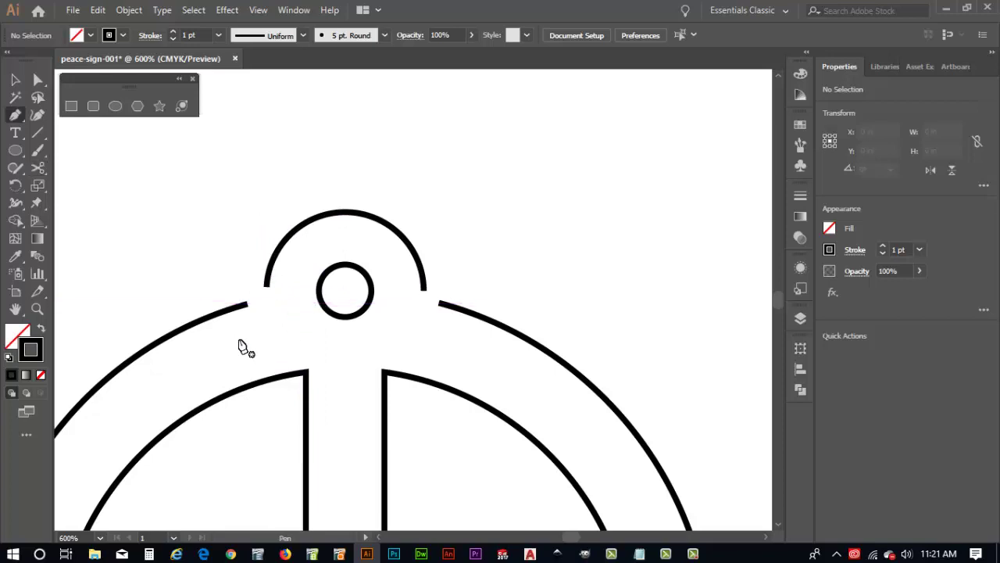
left_click(248, 305)
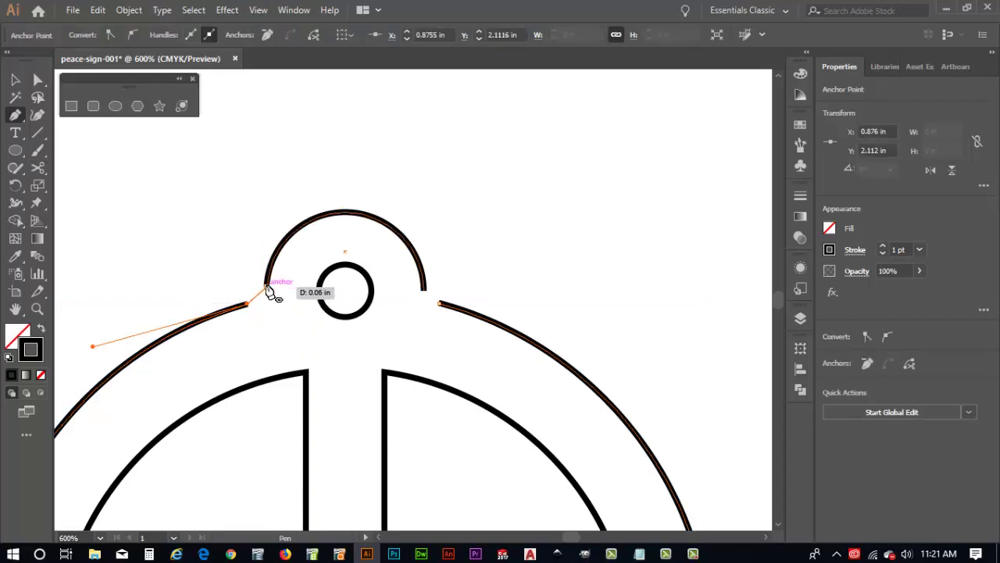
left_click(268, 287)
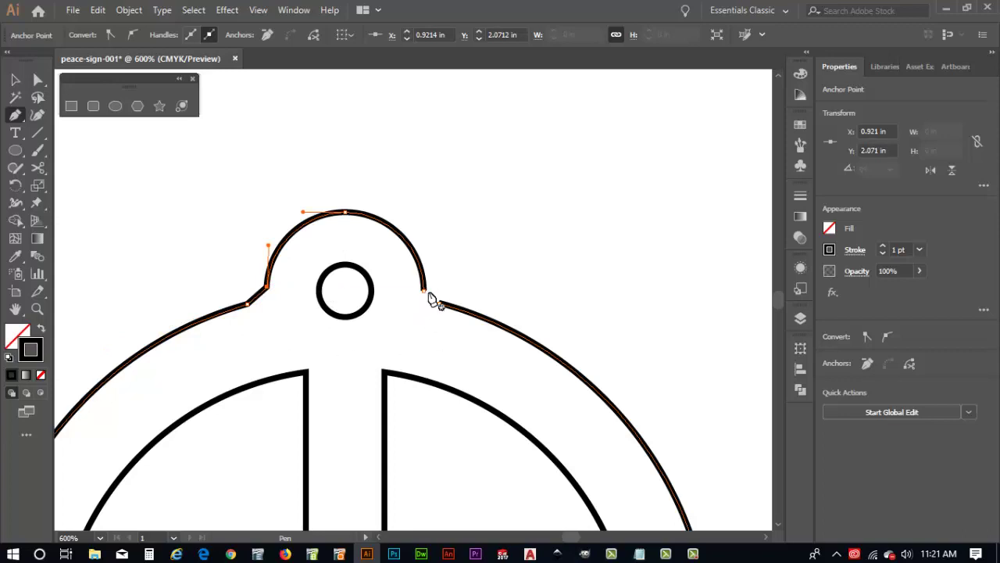
left_click_drag(423, 291, 442, 308)
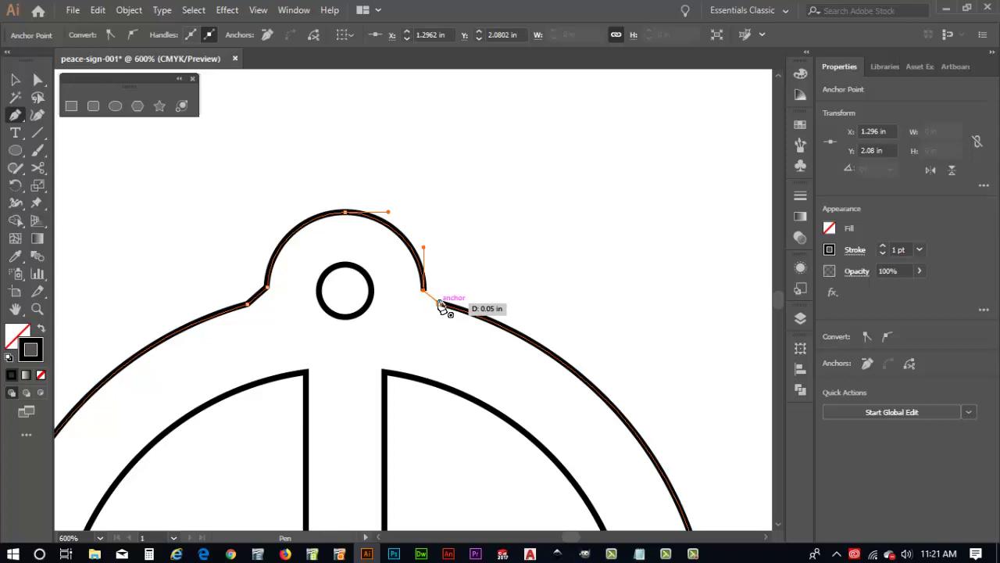
left_click_drag(442, 308, 444, 306)
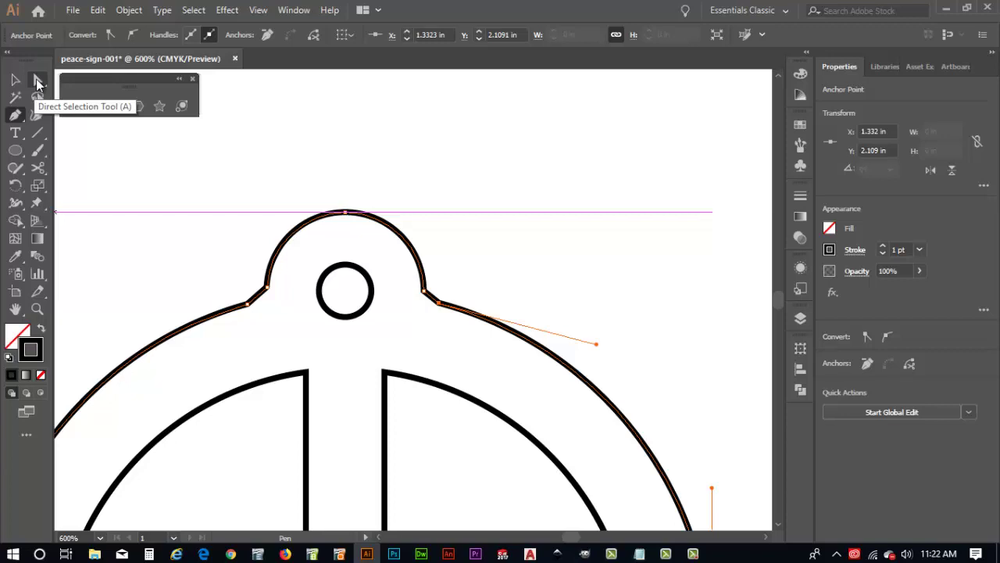
Tear off the Direct Selection and Pen tool groups as floating toolbars and place them side by side above the artwork.
left_click_drag(37, 82, 192, 88)
left_click_drag(57, 97, 342, 76)
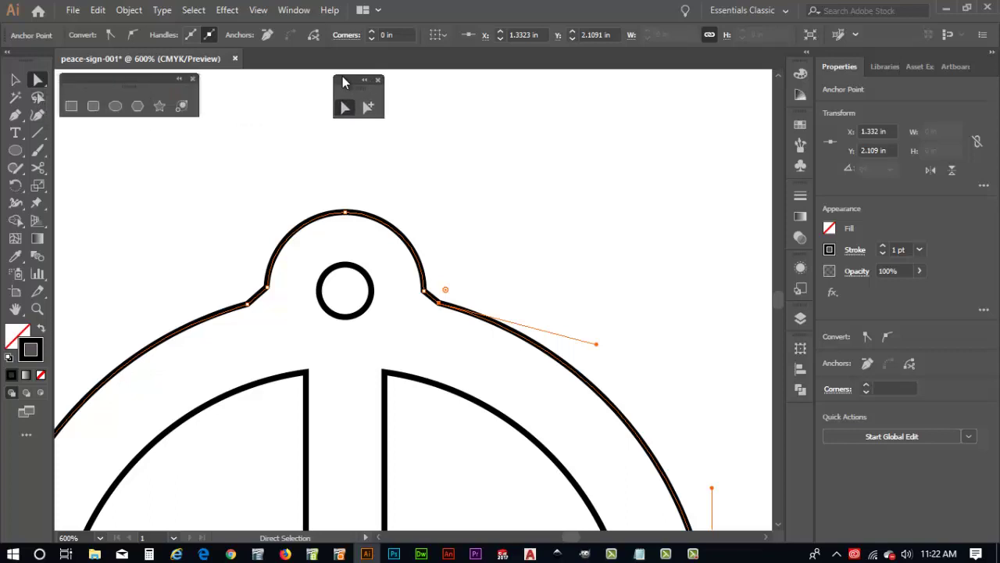
left_click(23, 121)
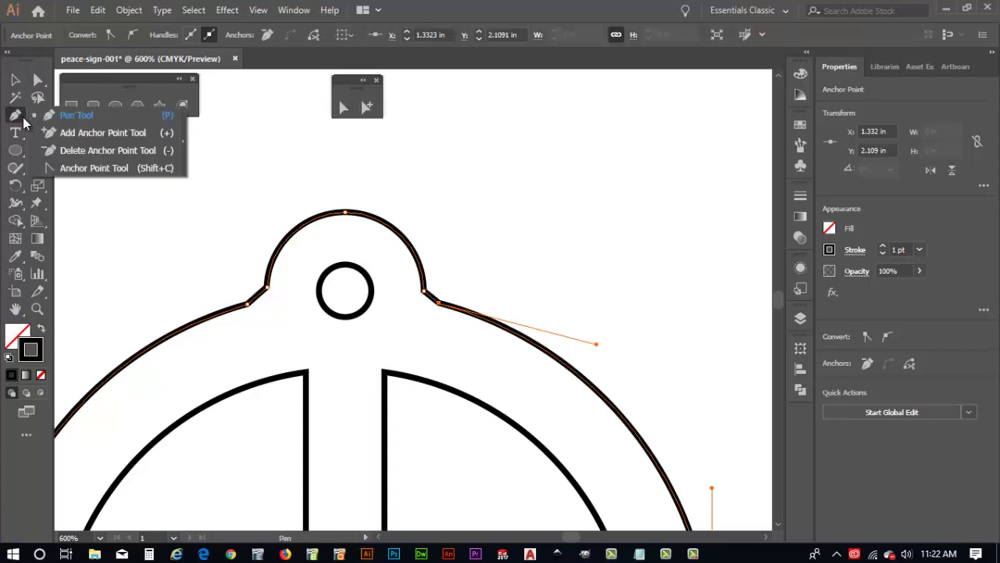
left_click(185, 139)
left_click_drag(46, 128, 254, 81)
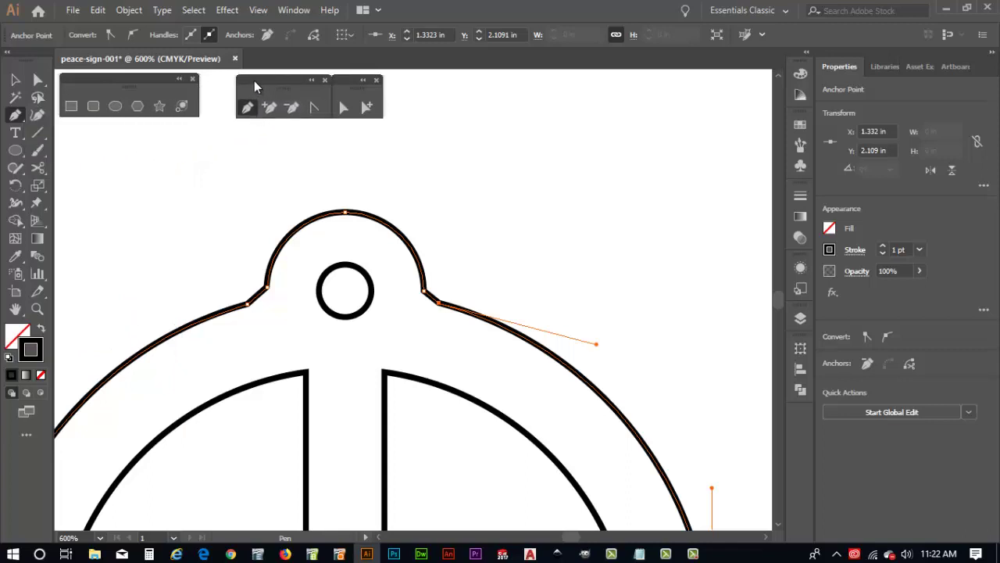
Activate the Direct Selection tool followed by the Anchor Point tool, and deselect the outline.
left_click(344, 108)
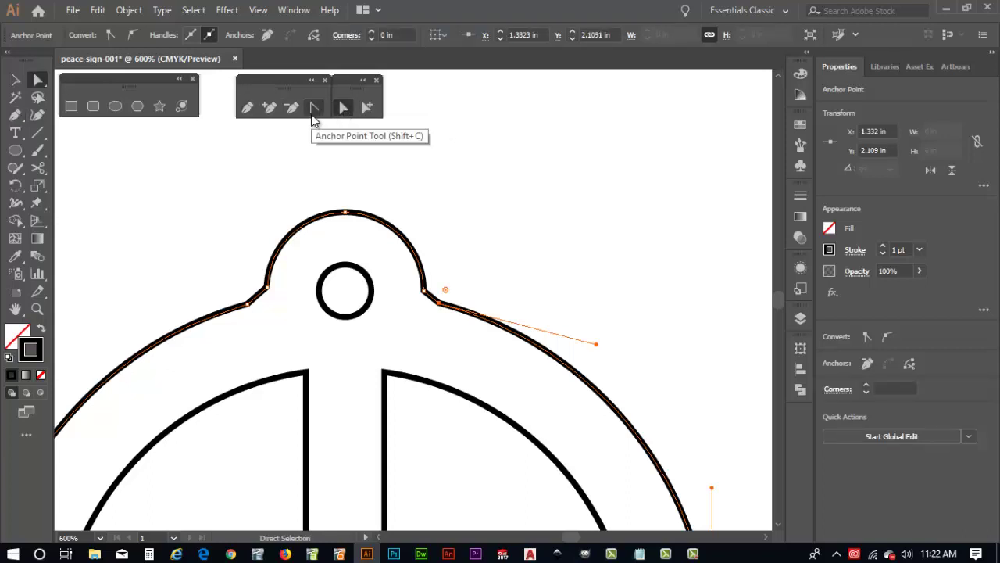
left_click(312, 110)
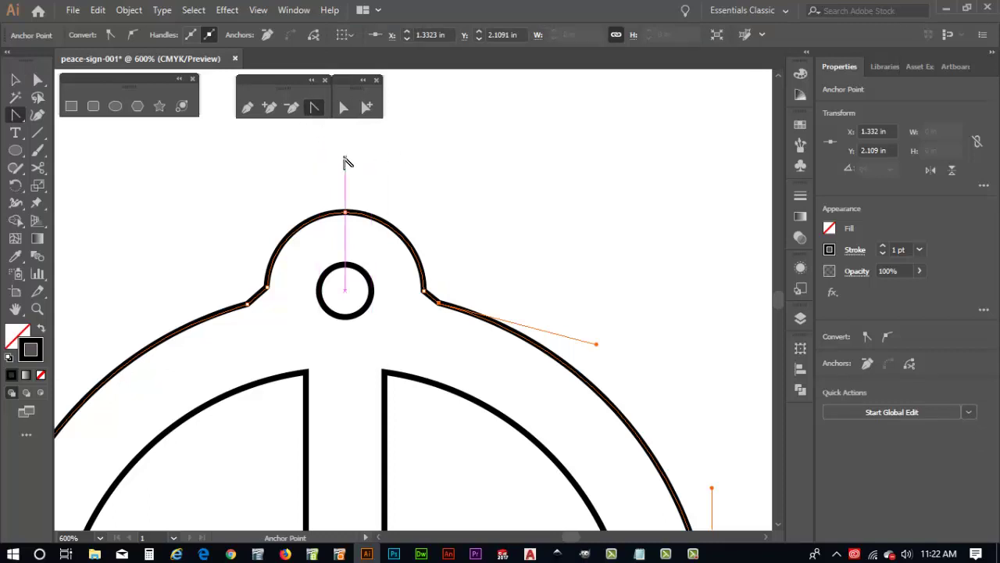
key("ctrl")
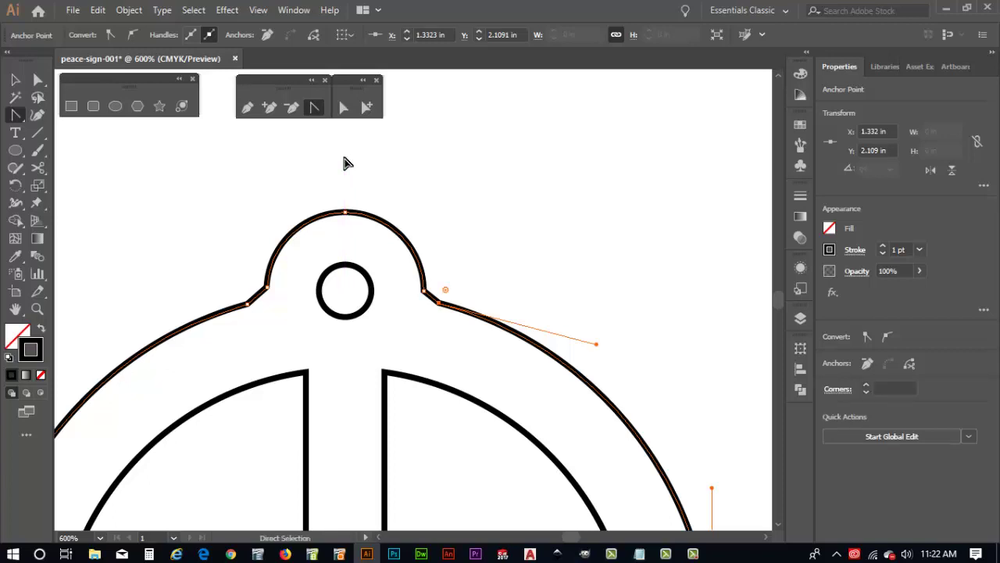
left_click(491, 154, "ctrl")
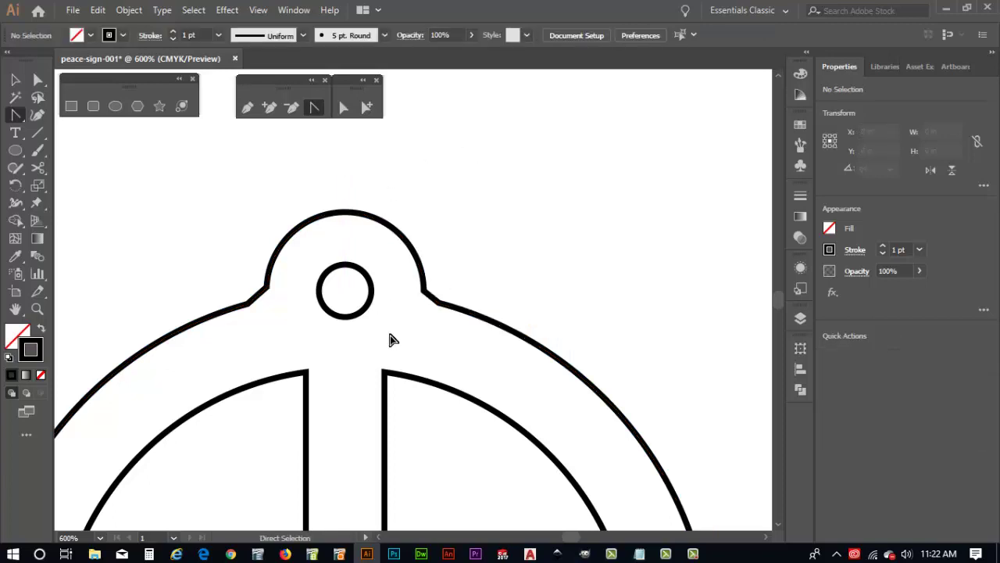
Try adjusting the outer ring's curve handle at the right-hand joint with the Anchor Point tool, undo it and deselect the outline.
left_click(439, 307)
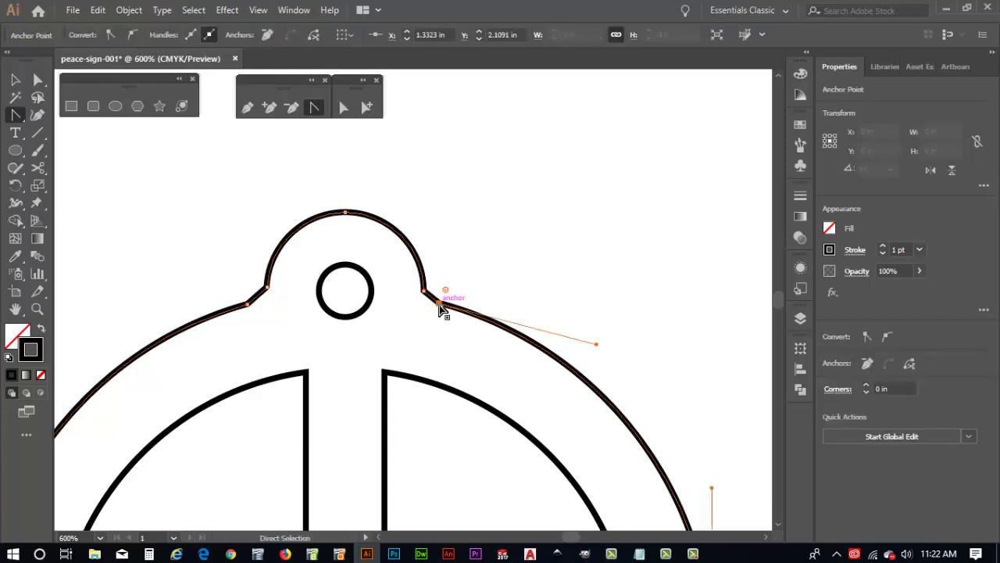
scroll(435, 324, "up", 3)
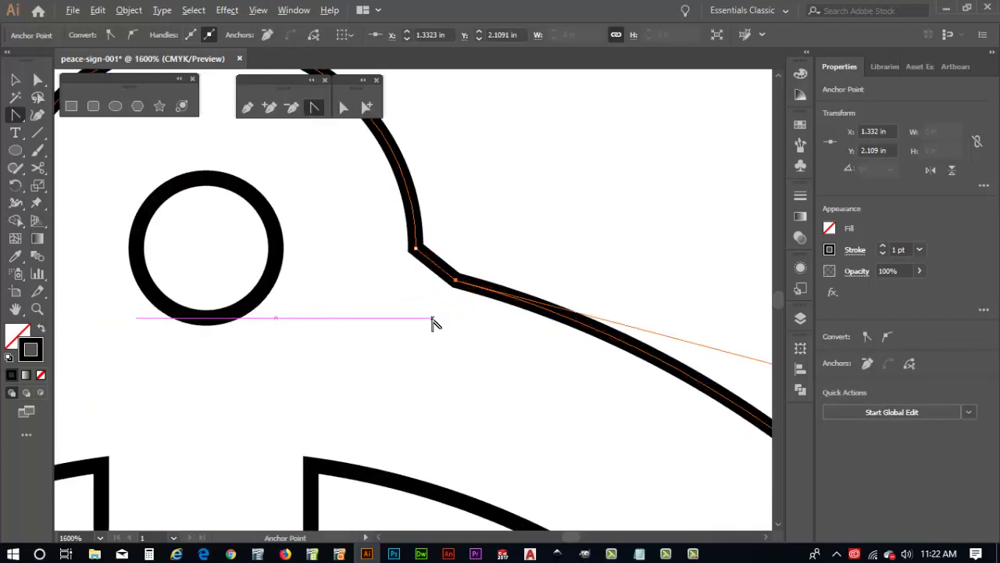
scroll(468, 293, "down", 2)
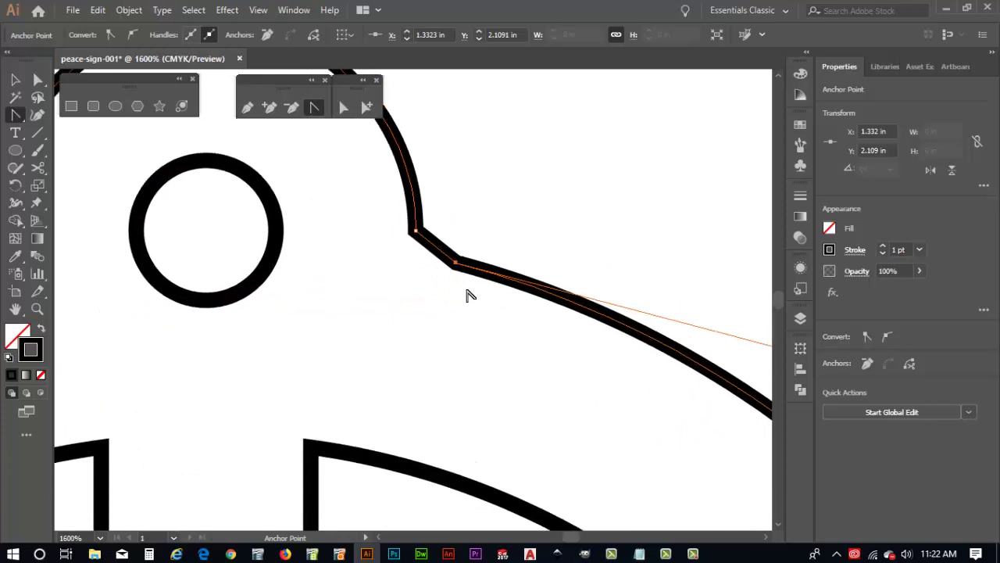
left_click_drag(508, 331, 355, 323)
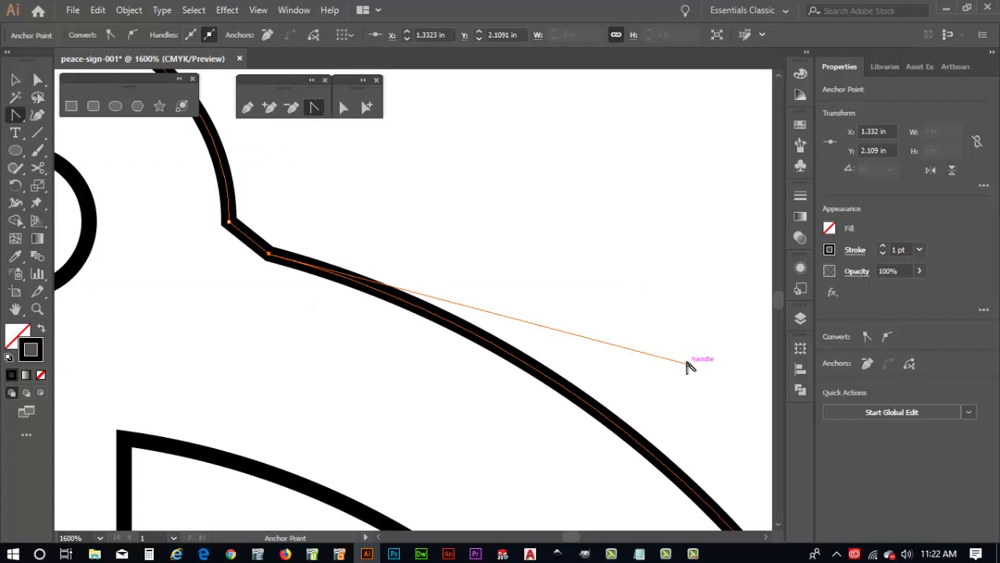
mouse_move(687, 366)
left_mouse_down()
mouse_move(607, 315)
mouse_move(497, 297)
mouse_move(500, 286)
mouse_move(661, 330)
mouse_move(661, 349)
left_mouse_up()
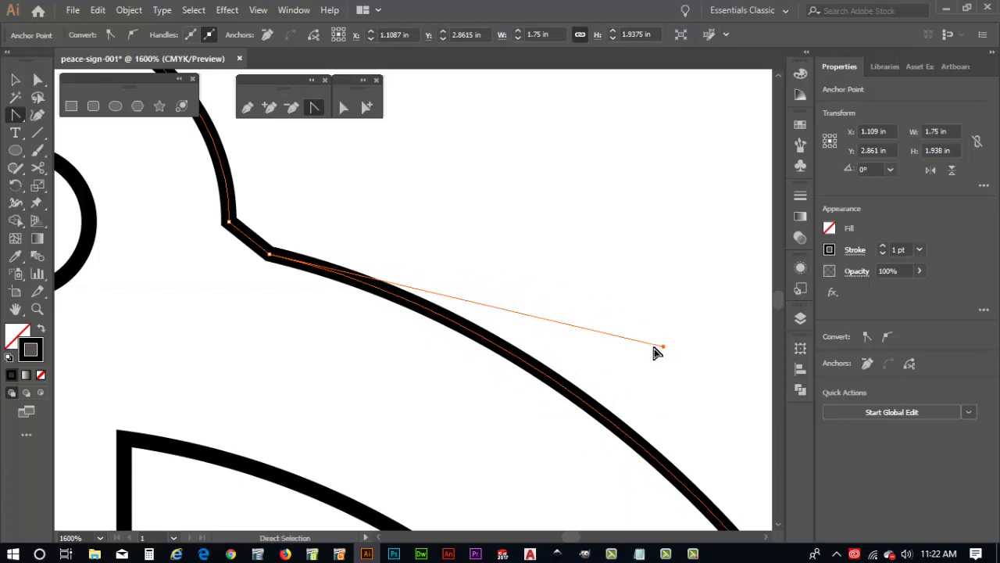
key("ctrl+z")
left_click(305, 188)
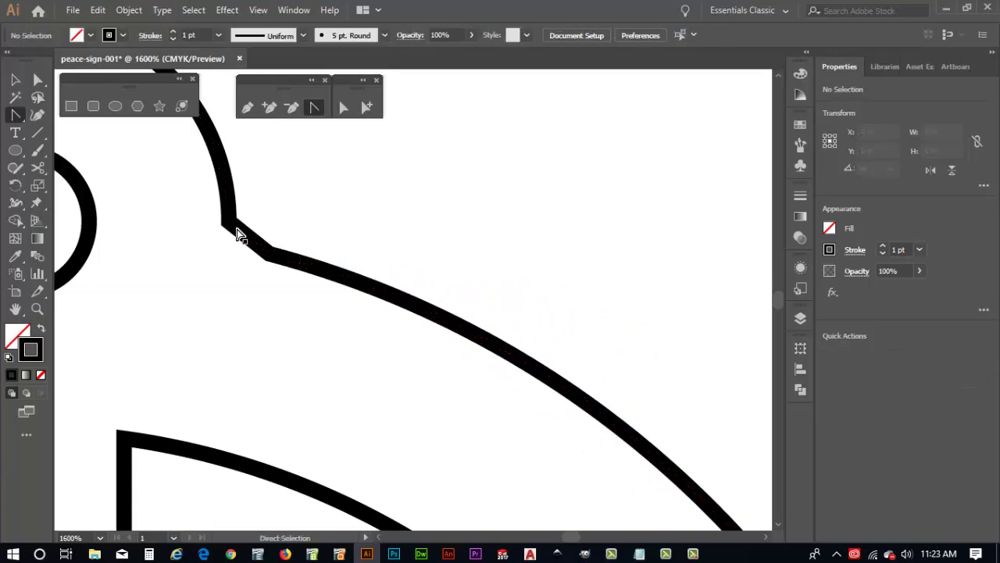
Convert the corner anchor at the loop's right base to a curve and adjust its upper handle independently to keep the loop round.
left_click(228, 222)
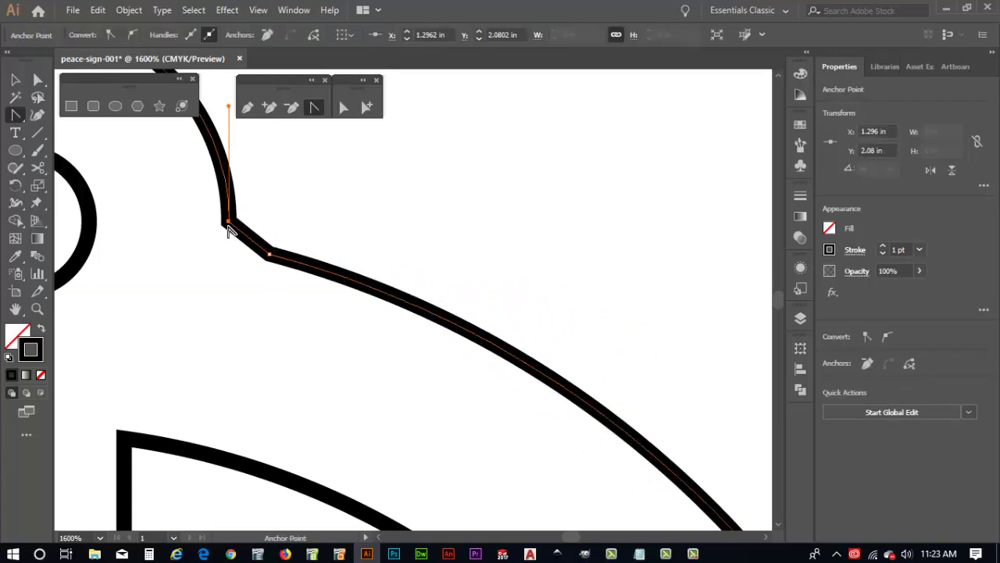
left_click_drag(229, 223, 244, 249)
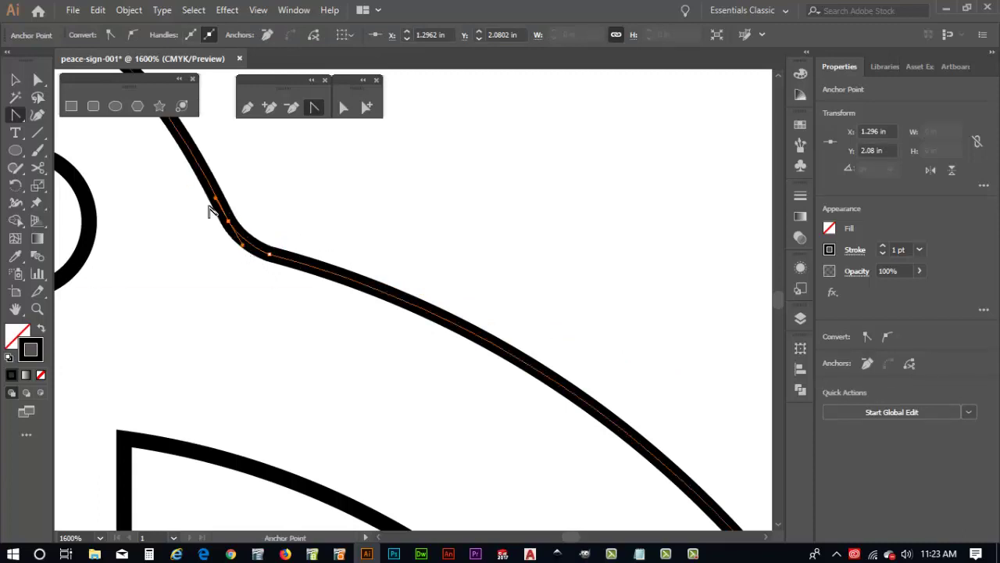
scroll(211, 212, "up", 3)
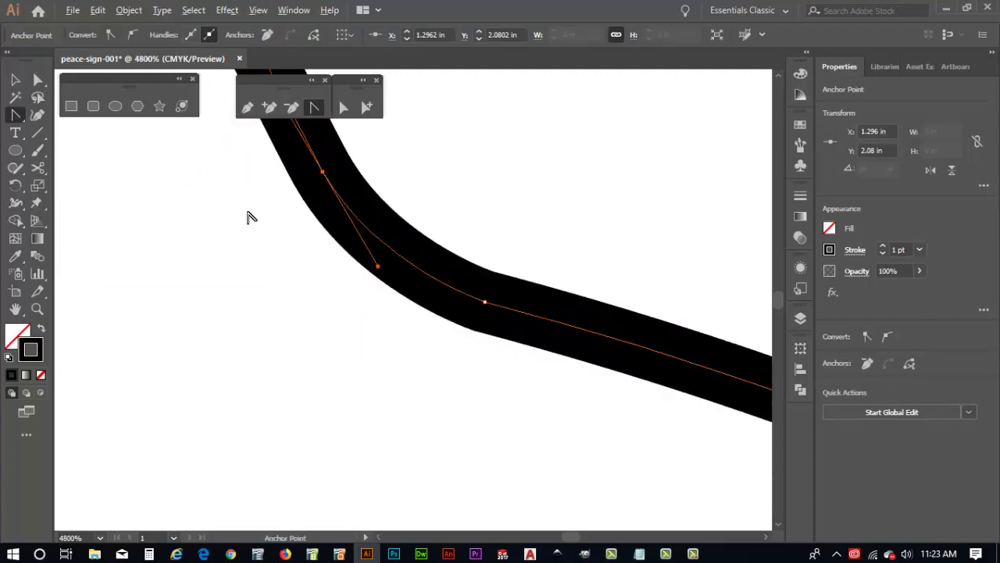
scroll(247, 216, "down", 6)
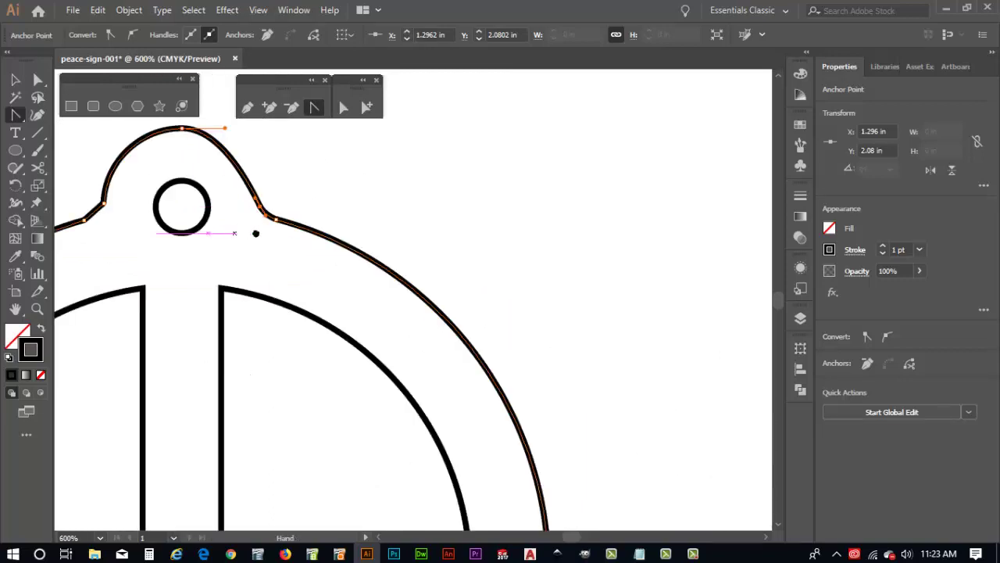
left_click_drag(256, 233, 383, 250)
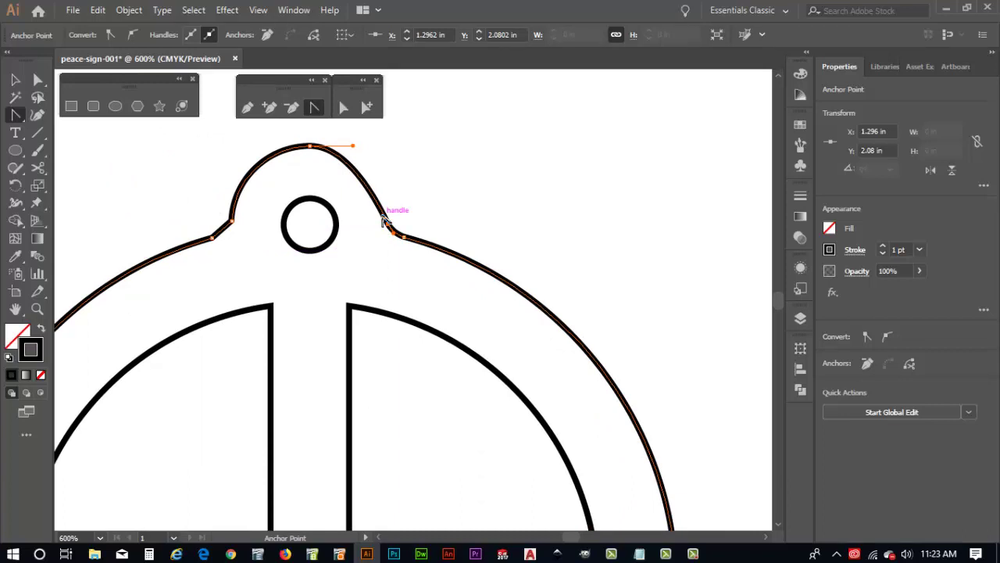
left_click_drag(383, 222, 389, 185)
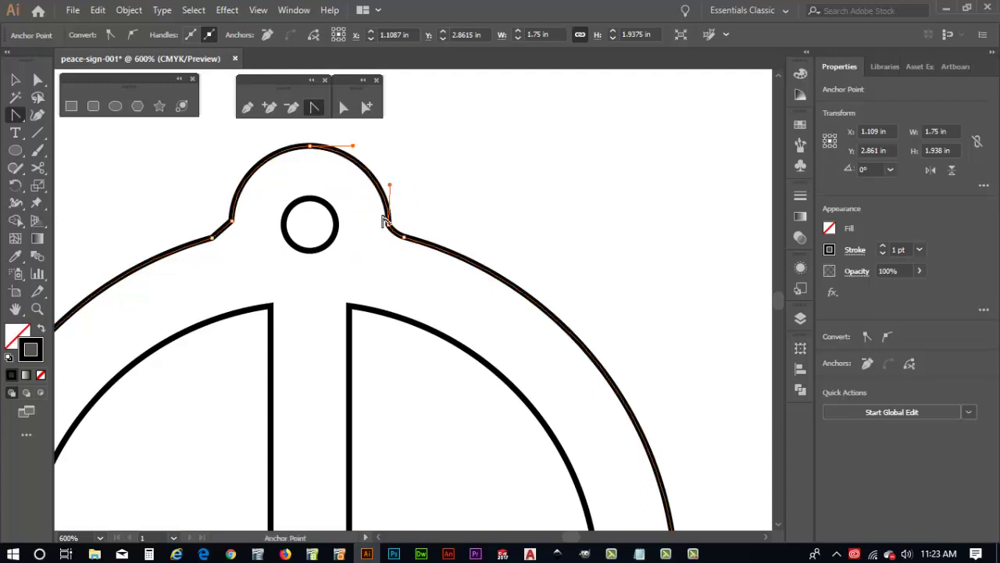
left_click(242, 242)
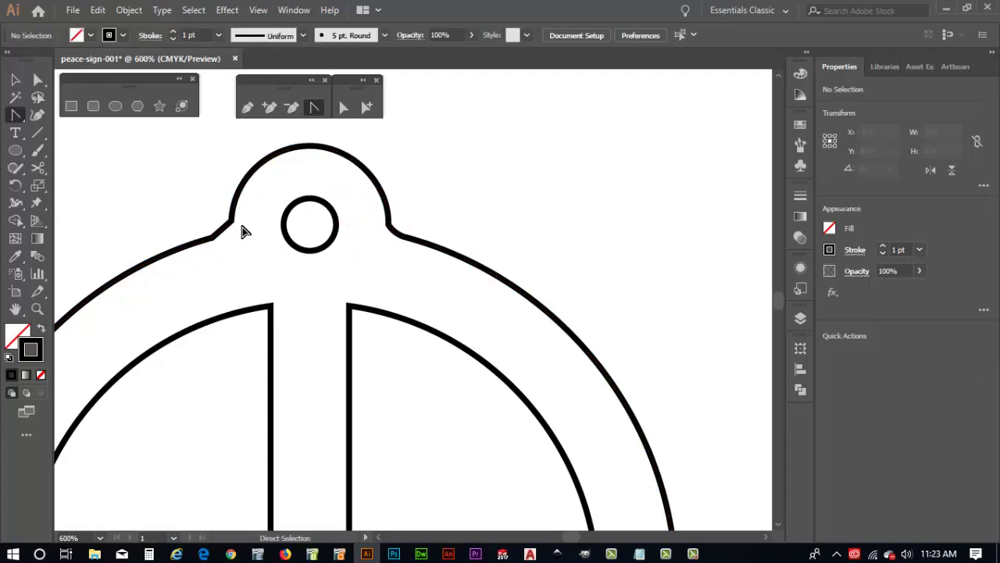
Convert the corner anchor at the loop's left base to a curve and shorten its lower handle to blend smoothly into the ring.
left_click(231, 221)
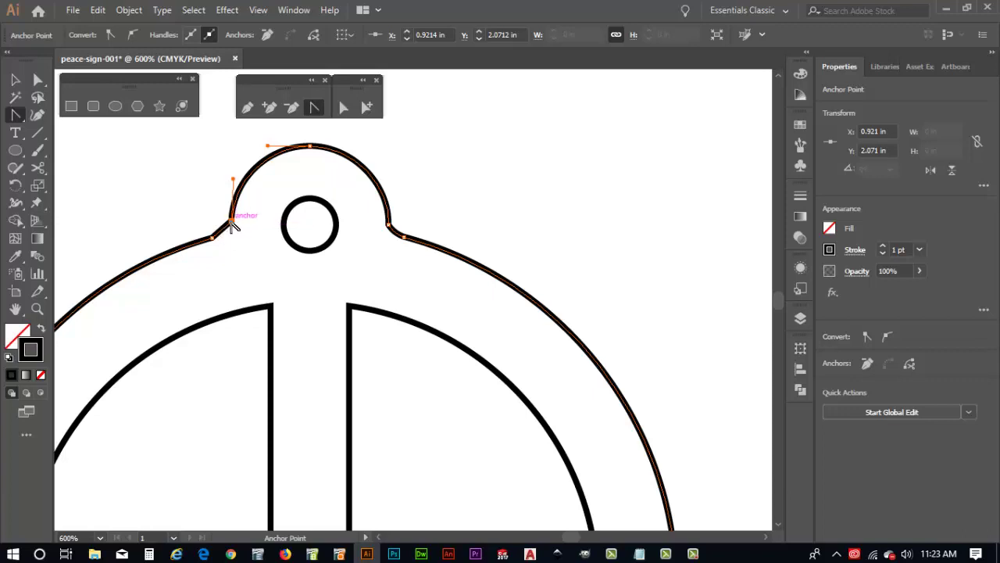
left_click_drag(231, 225, 242, 181)
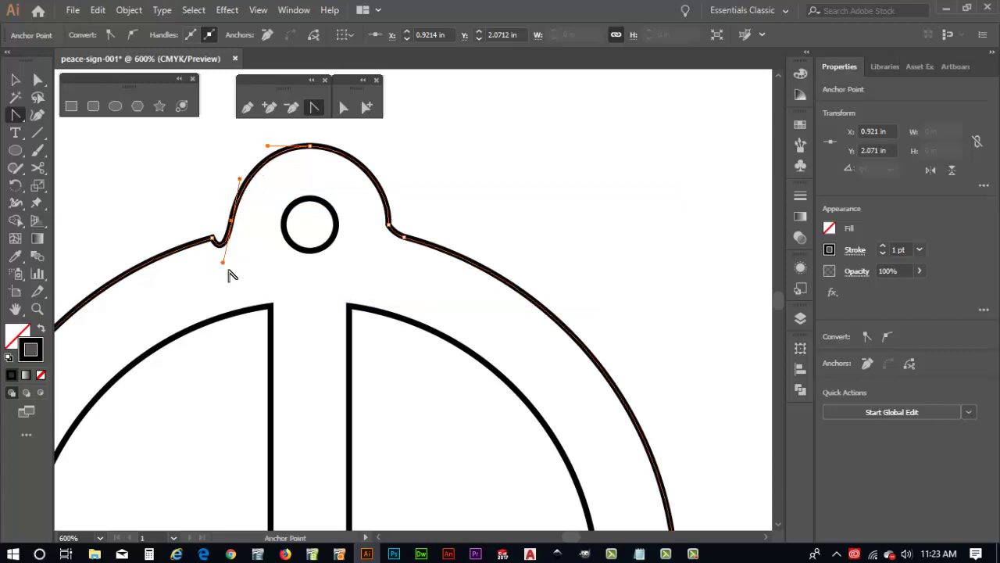
left_click_drag(225, 262, 233, 237)
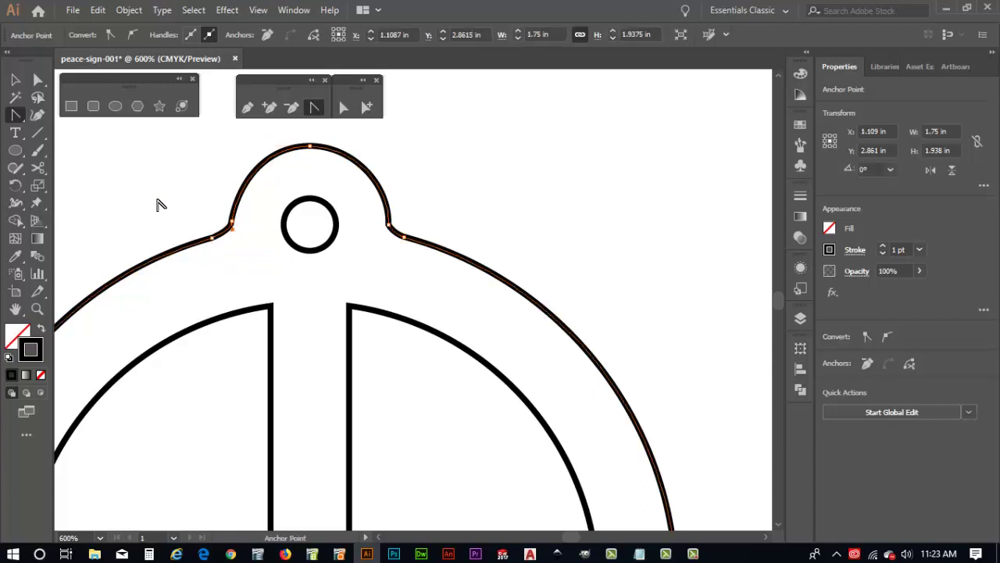
left_click(368, 217)
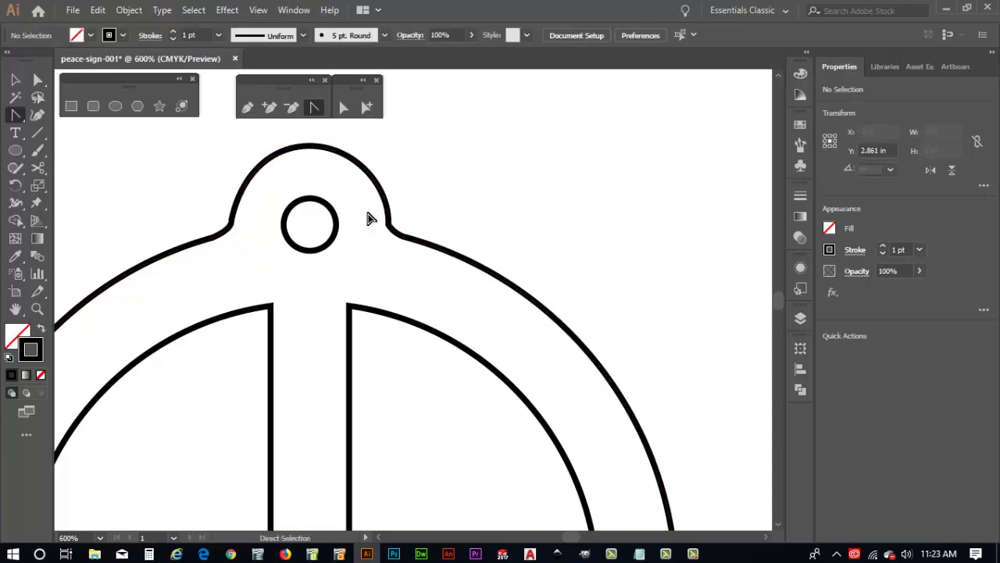
Fine-tune the upper handle of the loop's left base anchor to round that side of the loop, and deselect the outline.
left_click(230, 226)
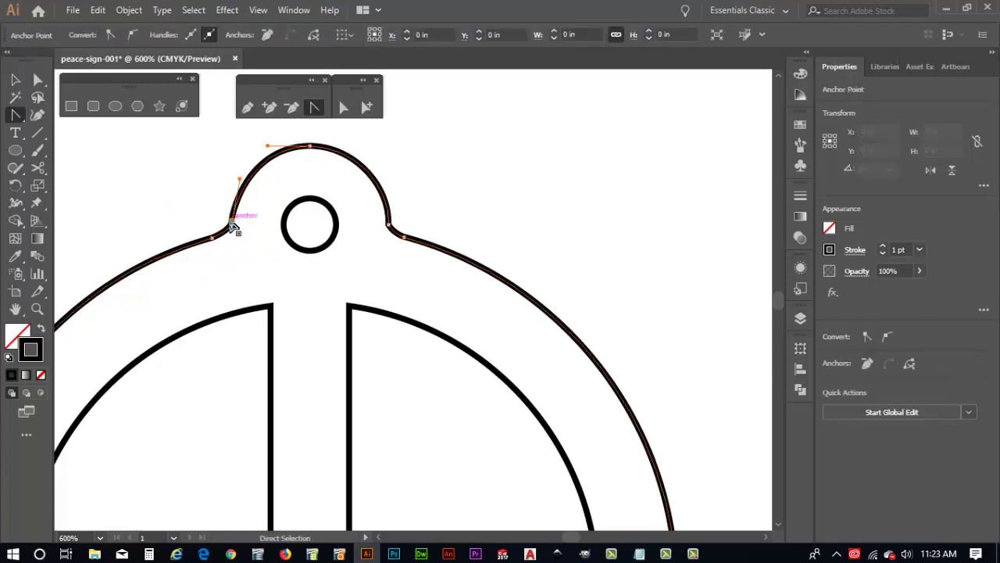
left_click_drag(241, 182, 239, 185)
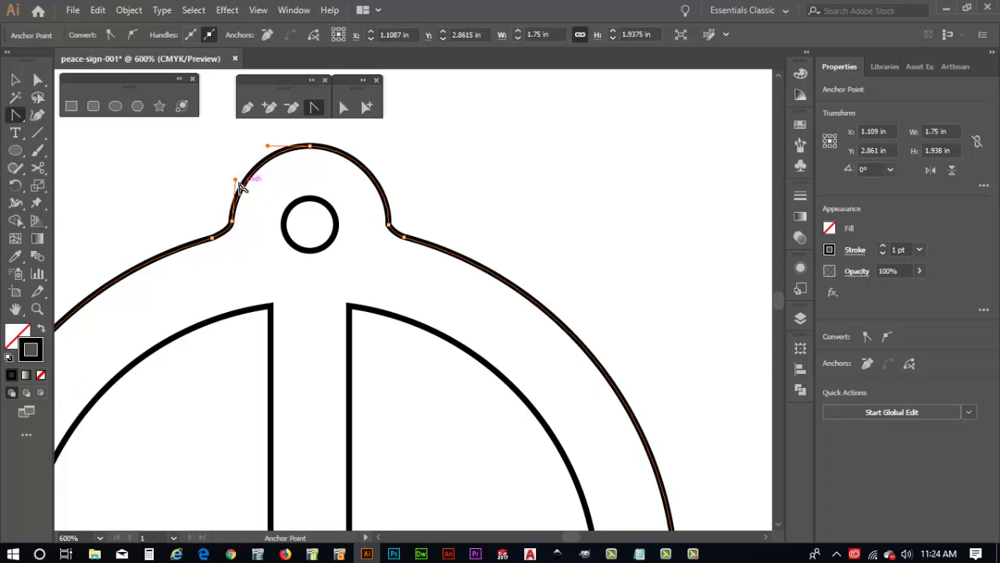
left_click_drag(236, 183, 240, 178)
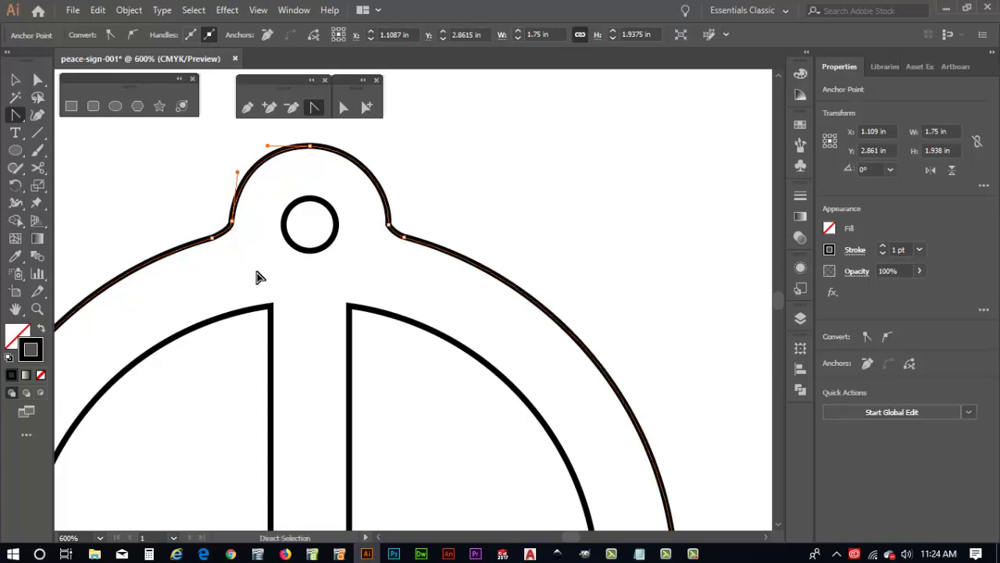
left_click(262, 275)
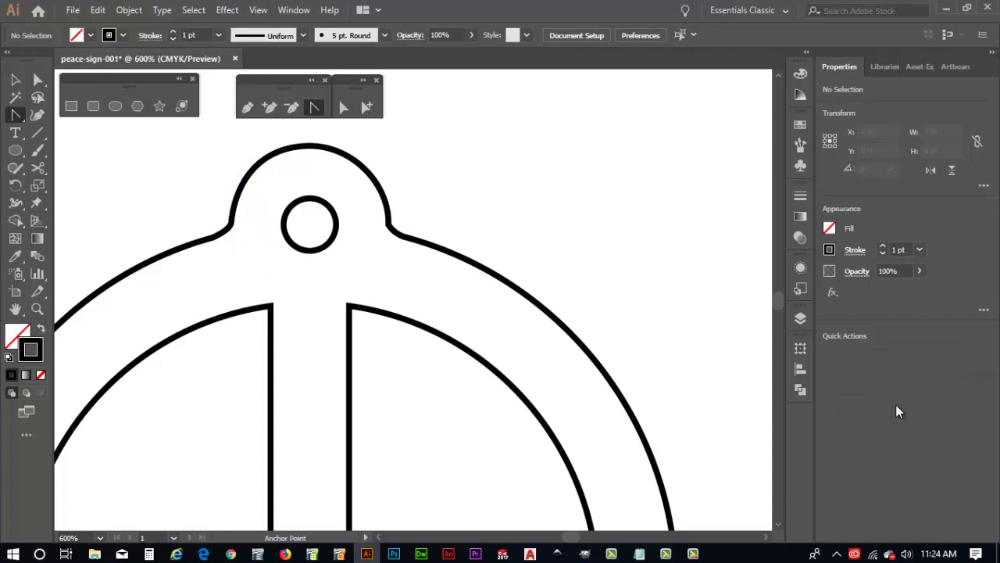
Save the document over the existing peace-sign-001.ai in Adobe Illustrator format with the Illustrator CC version and default options.
key("ctrl+0")
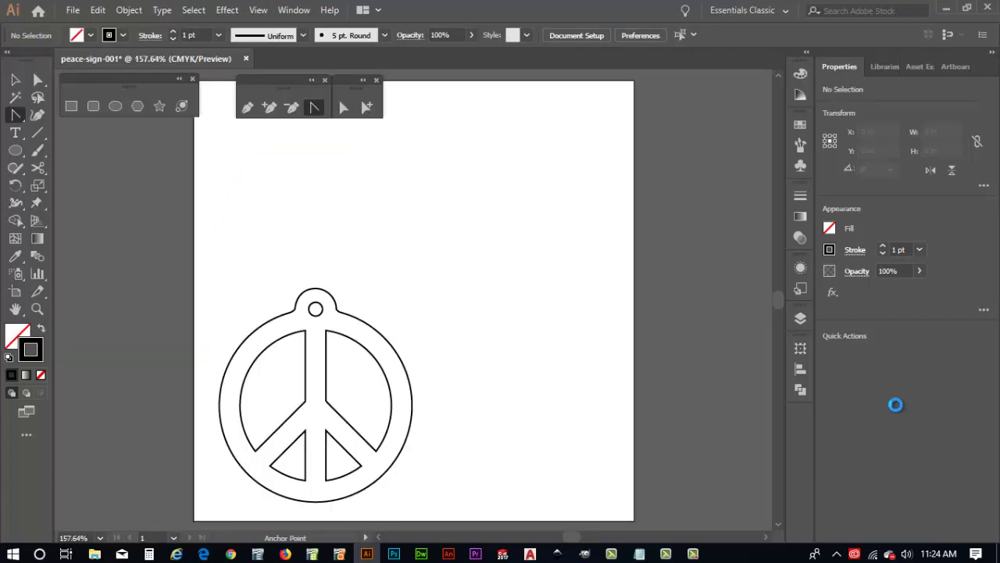
key("ctrl+shift+s")
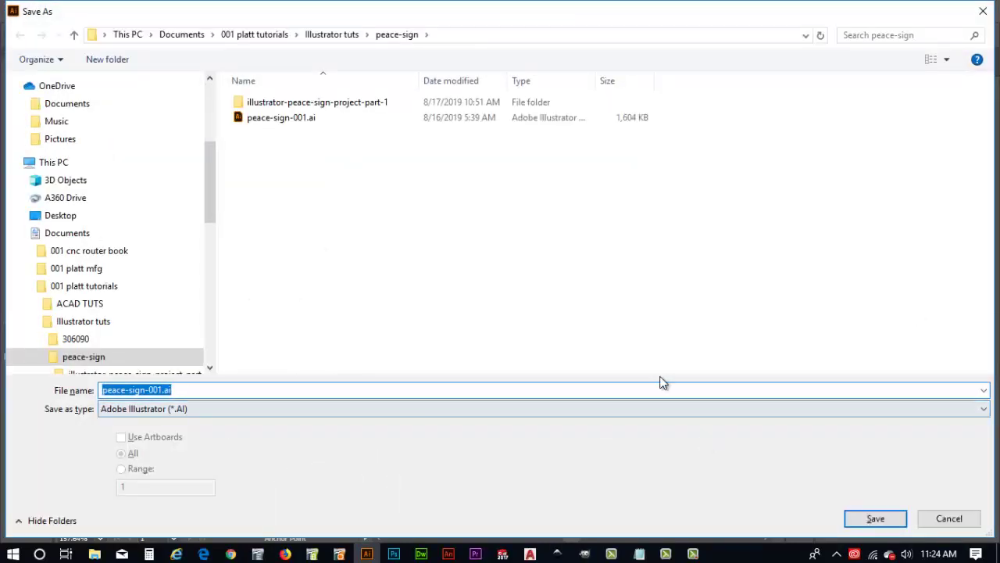
left_click(875, 519)
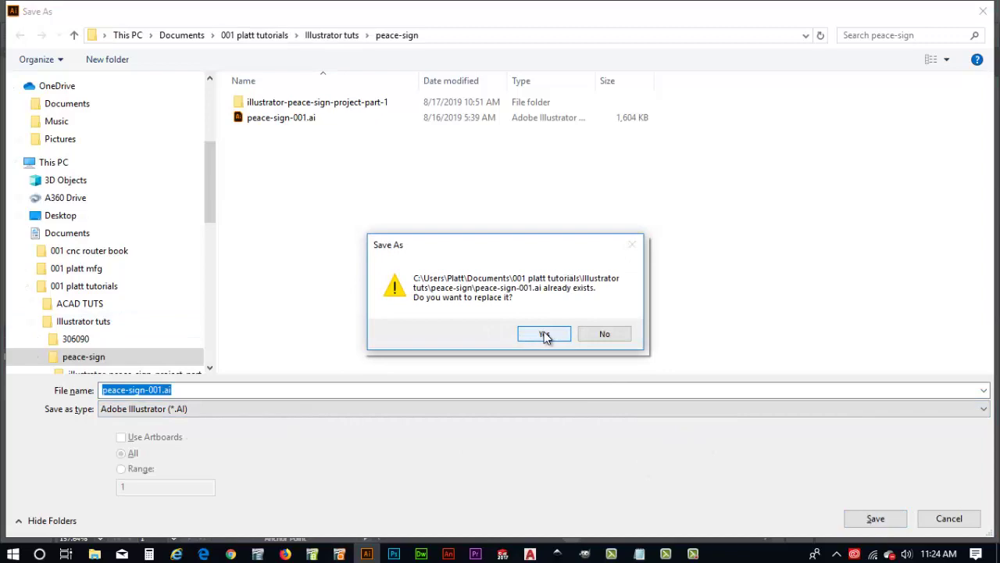
left_click(544, 335)
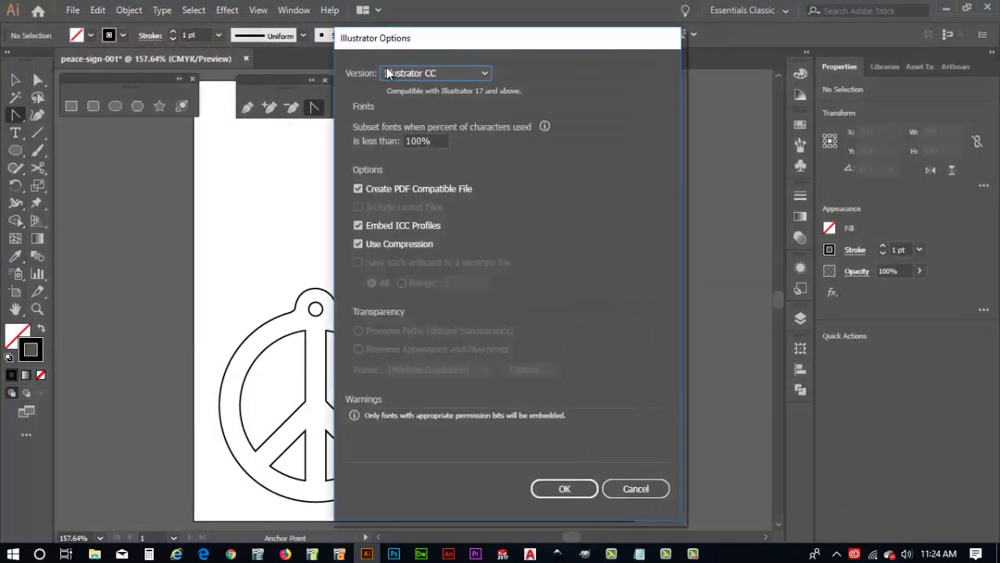
left_click(566, 489)
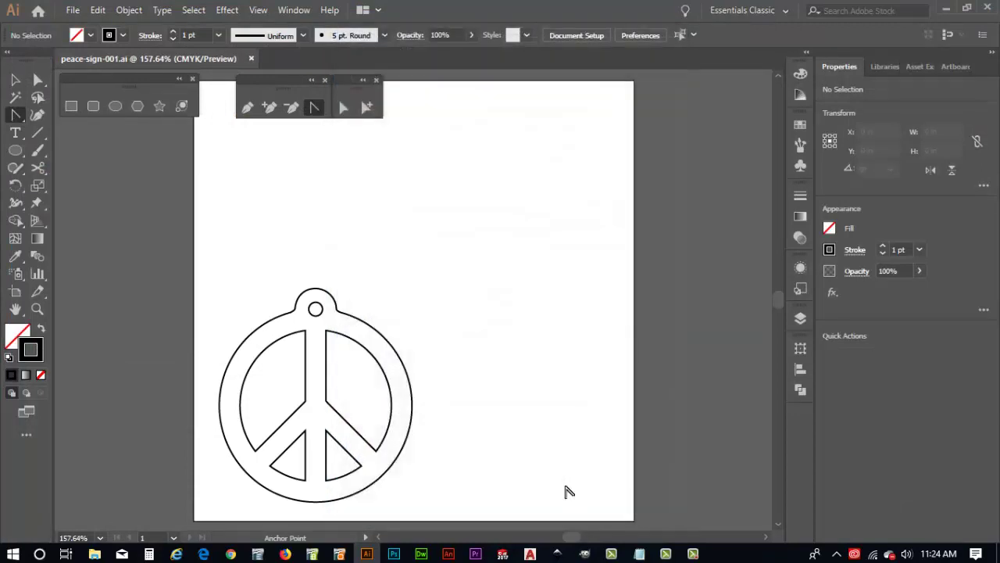
Select the whole peace sign and nudge it toward the artboard's lower-left corner to X 0.984 in, Y 2.931 in.
left_click(15, 82)
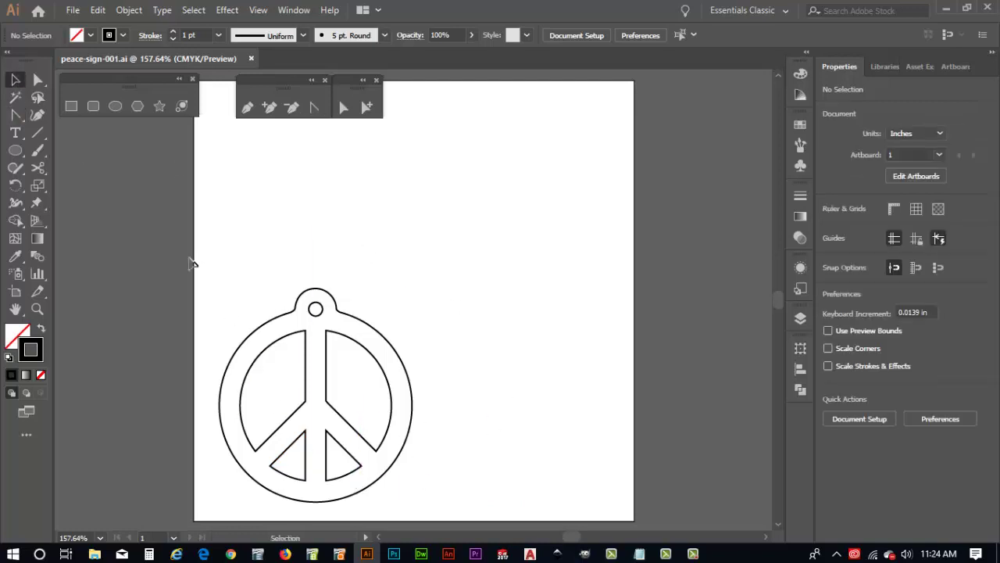
left_click_drag(212, 279, 453, 520)
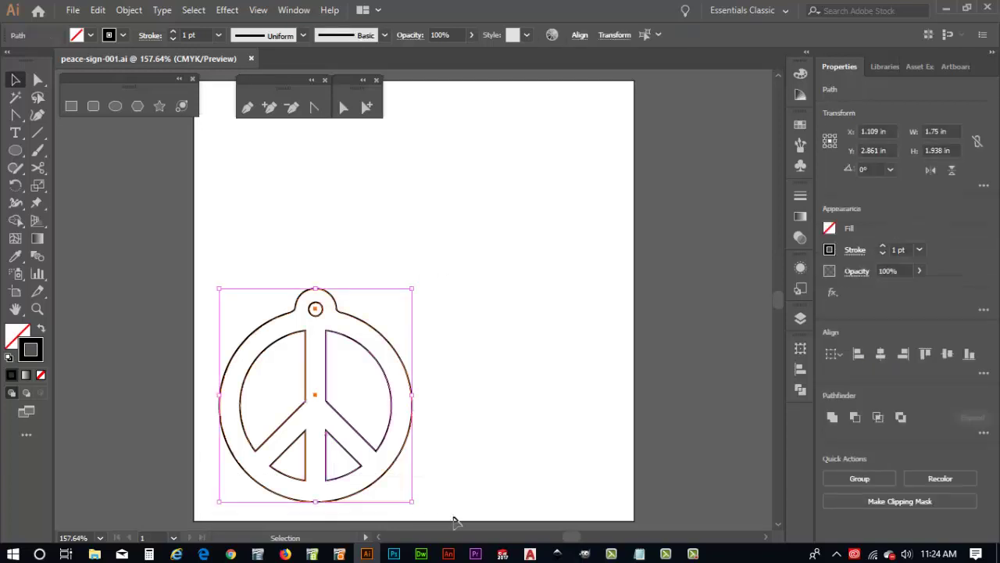
key("Left")
key("Left")
key("Left")
key("Left")
key("Left")
key("Left")
key("Left")
key("Left")
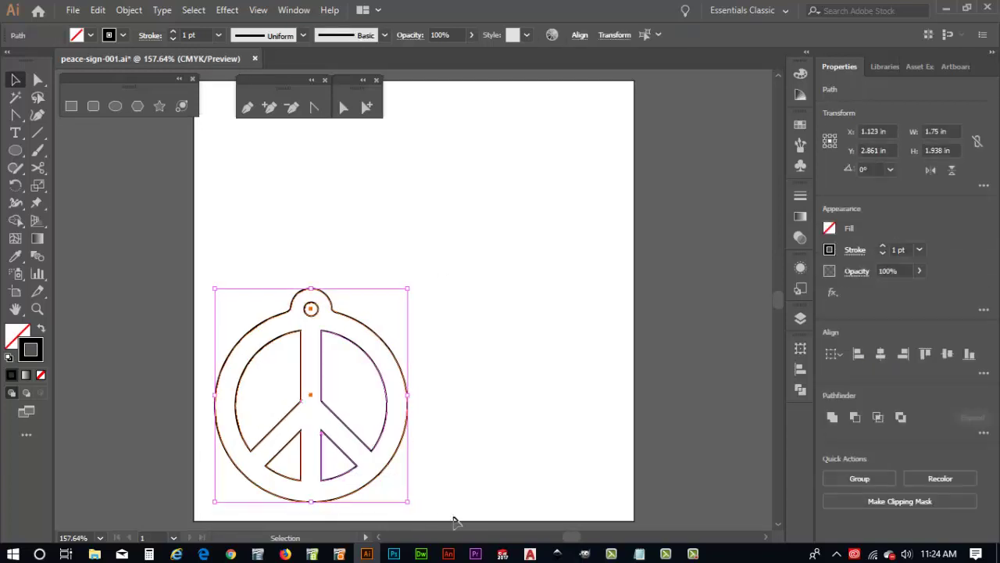
key("Down")
key("Down")
key("Down")
key("Down")
key("Down")
key("Left")
key("Left")
key("Left")
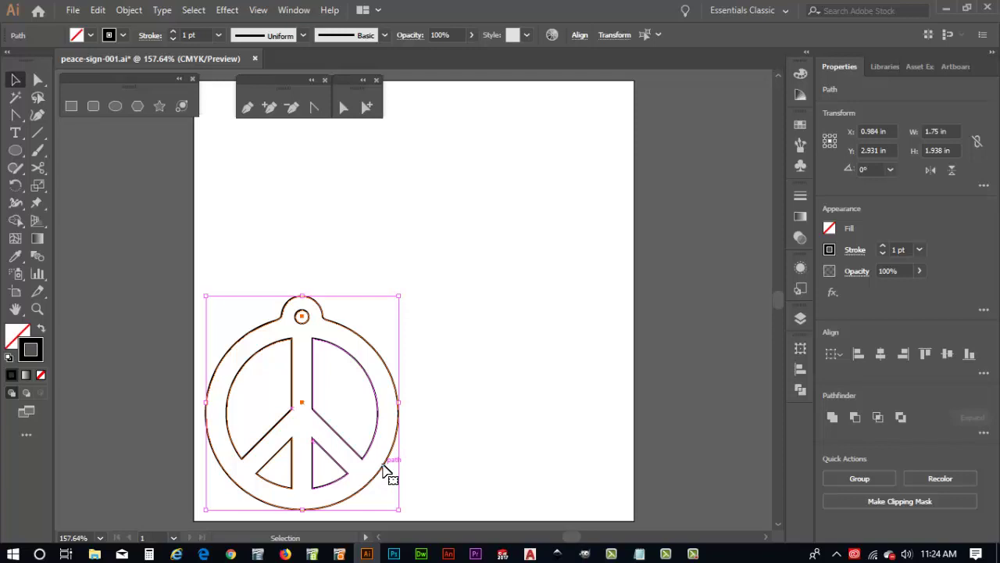
Duplicate the selected peace sign to the right of the original at the same height, at about X 2.96 in.
left_click_drag(387, 470, 603, 462)
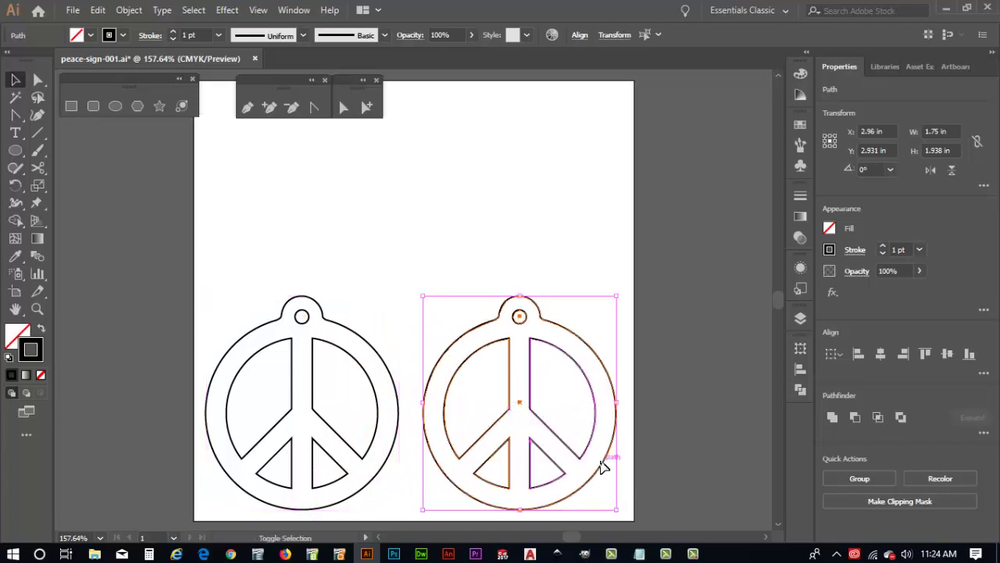
Select all paths of the left peace sign and activate the Rotate tool for it.
left_click(684, 430)
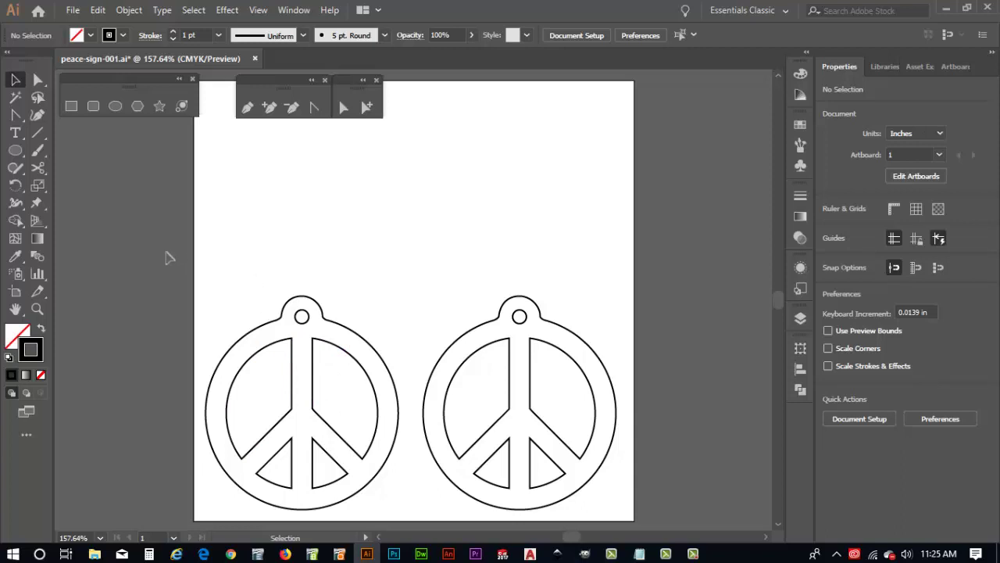
left_click_drag(168, 252, 404, 533)
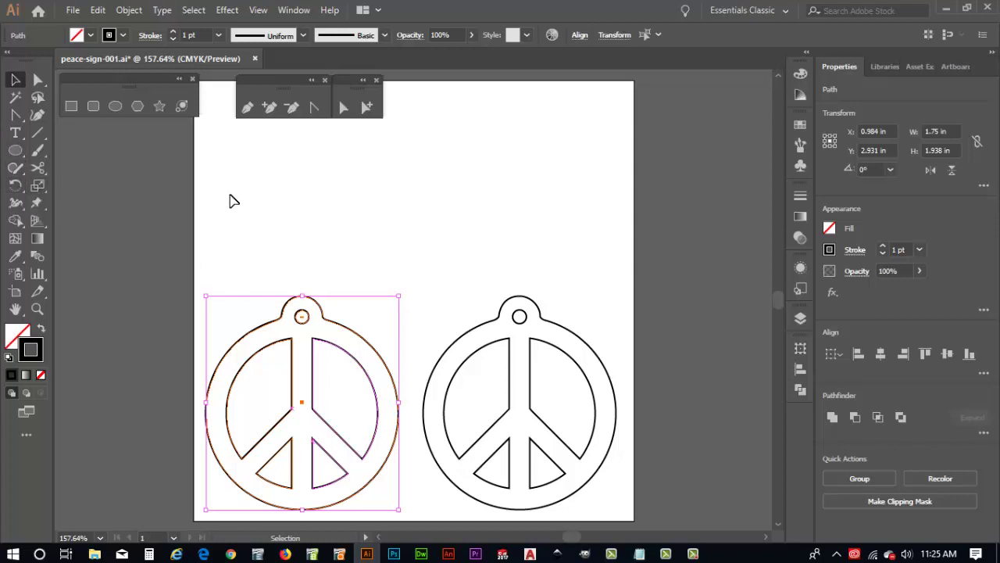
key("r")
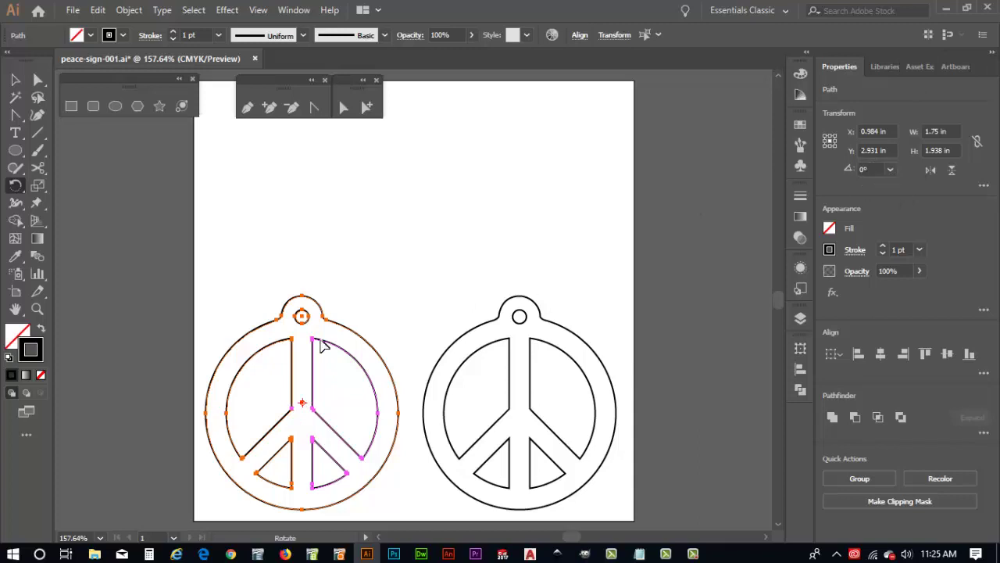
Try rotating the left peace sign to 351°, and undo that rotation.
left_click(876, 169)
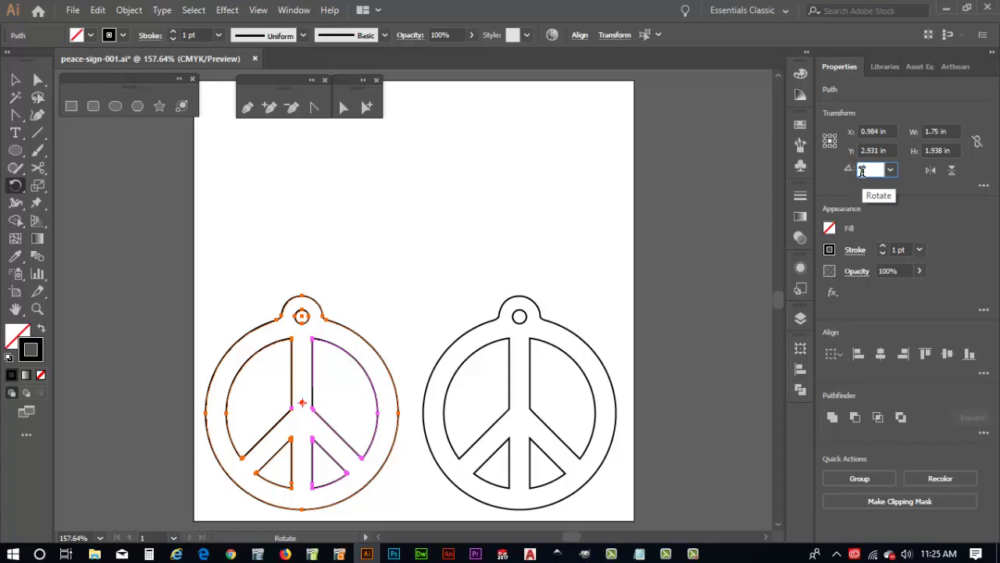
type("351")
key("Return")
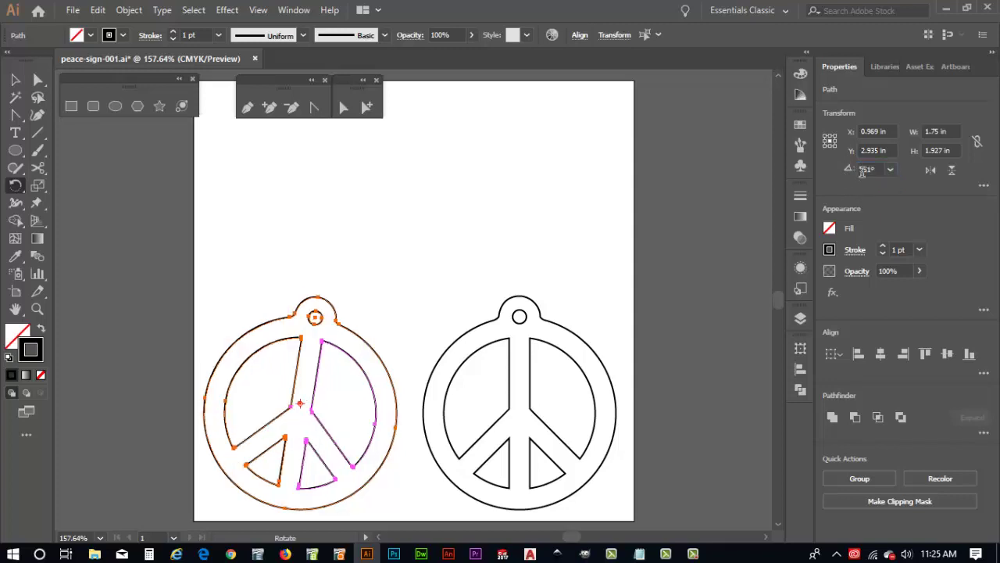
key("ctrl+z")
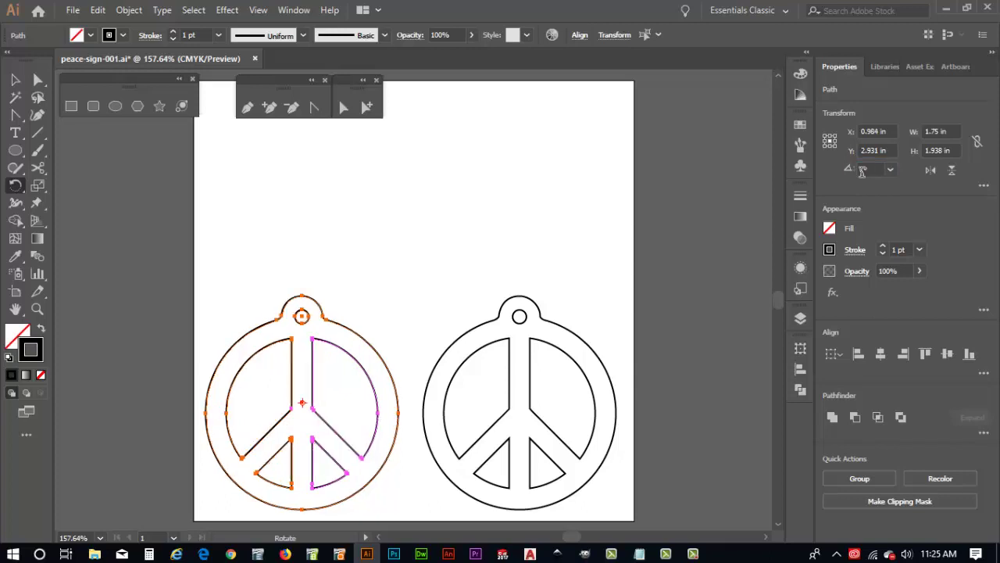
Try the preset rotation angles 270°, 240° and 60° on the left peace sign.
left_click(866, 169)
left_click(892, 171)
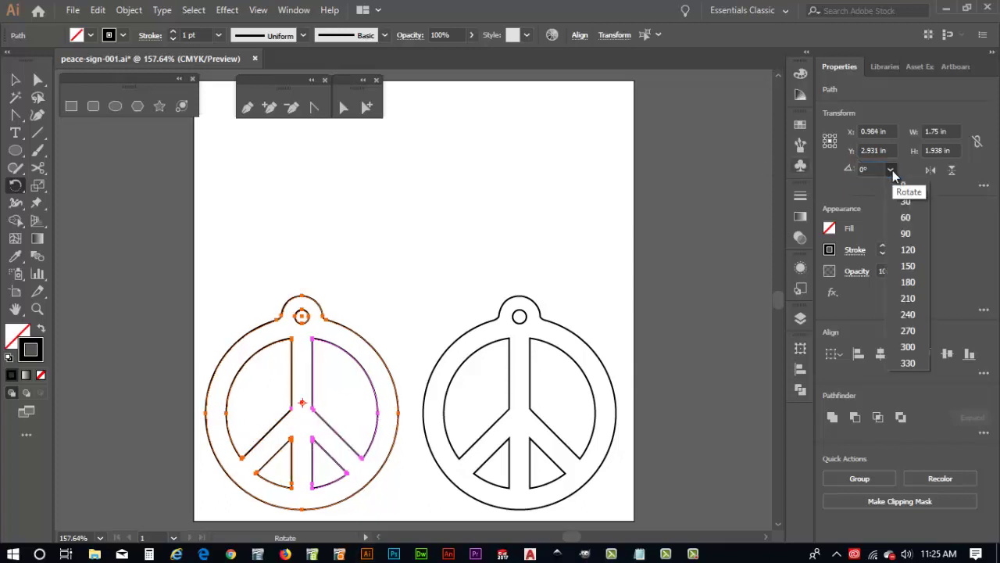
left_click(906, 335)
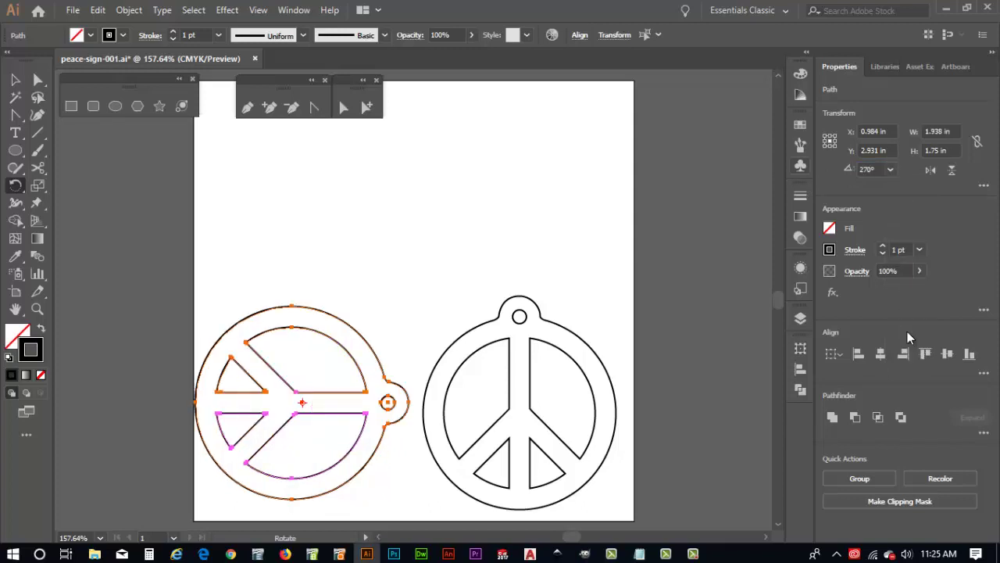
left_click(890, 170)
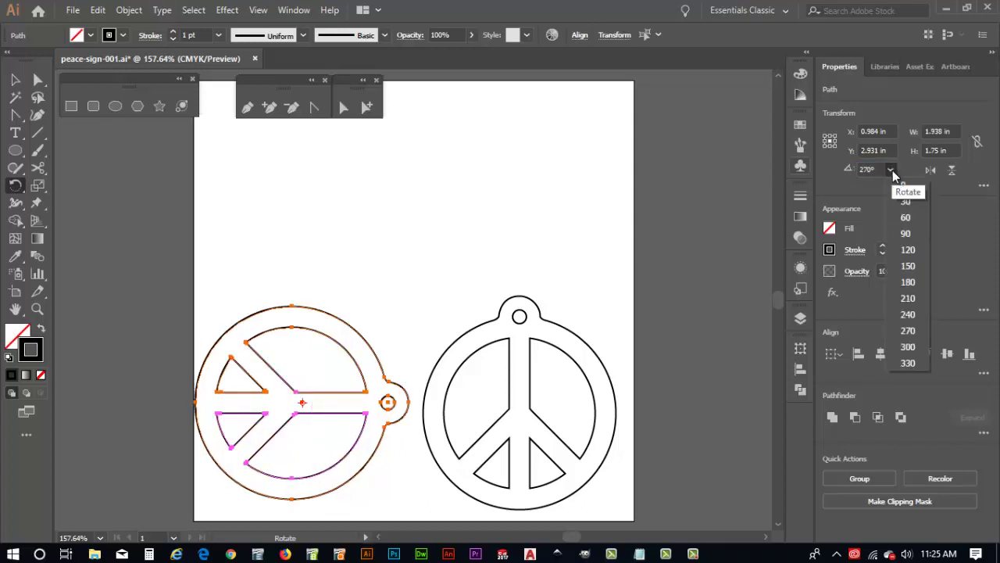
left_click(907, 315)
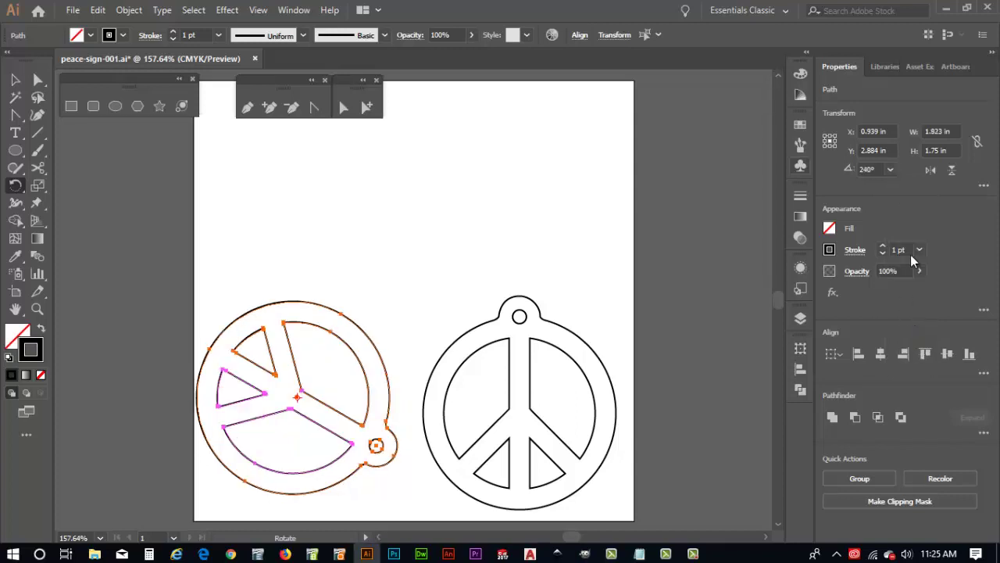
left_click(891, 169)
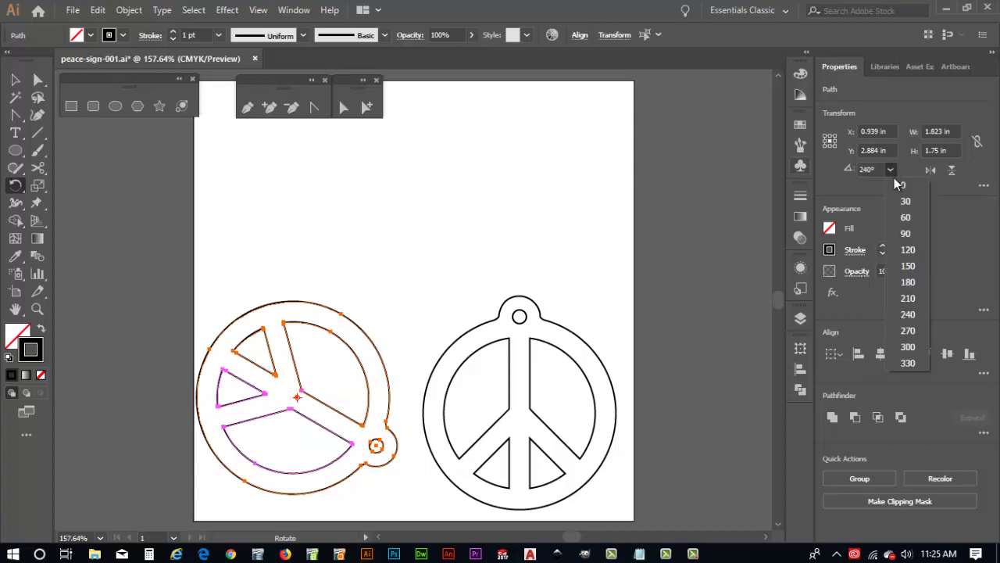
left_click(906, 217)
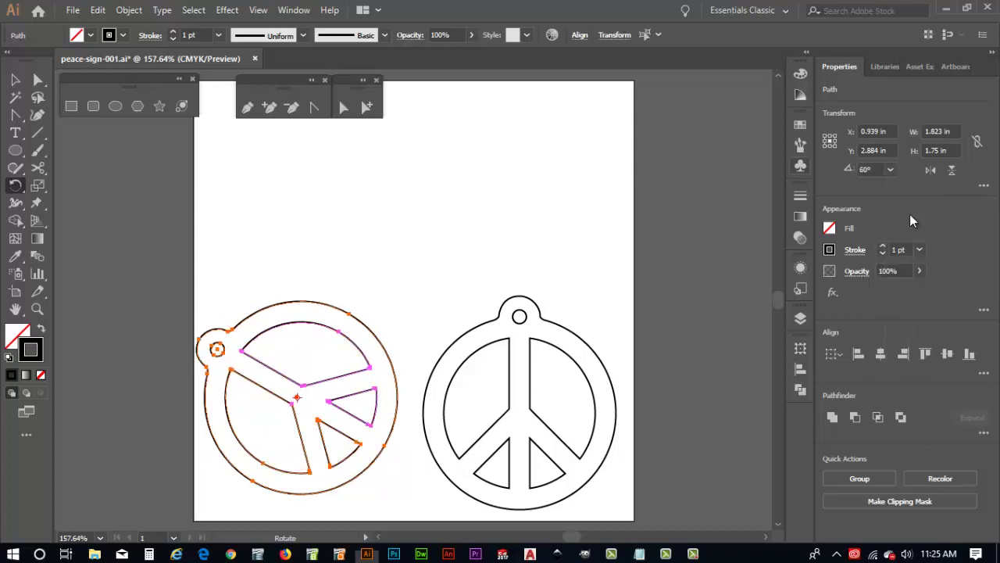
Try the preset rotation angles 180°, 120° and again 180° on the left peace sign.
left_click(889, 169)
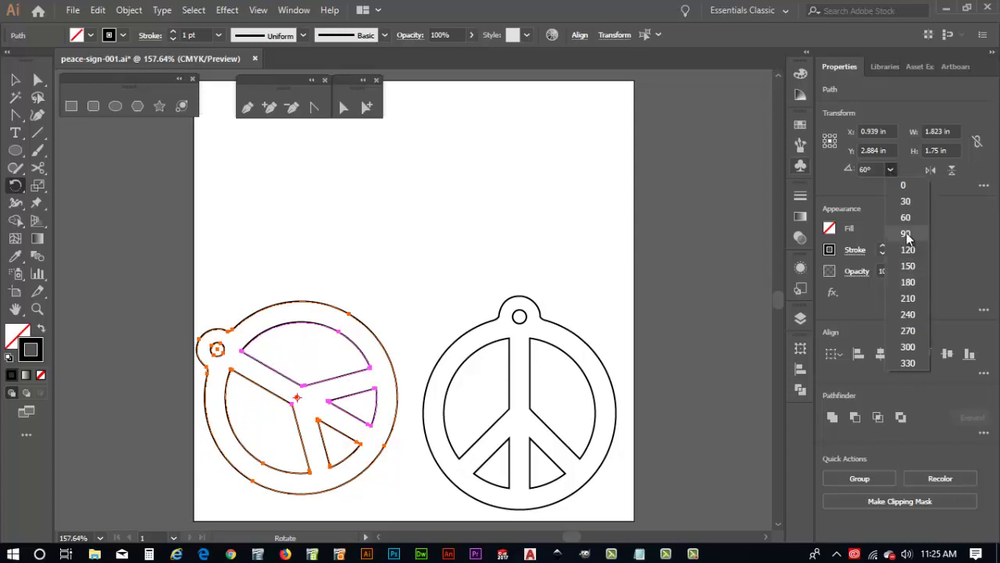
left_click(909, 281)
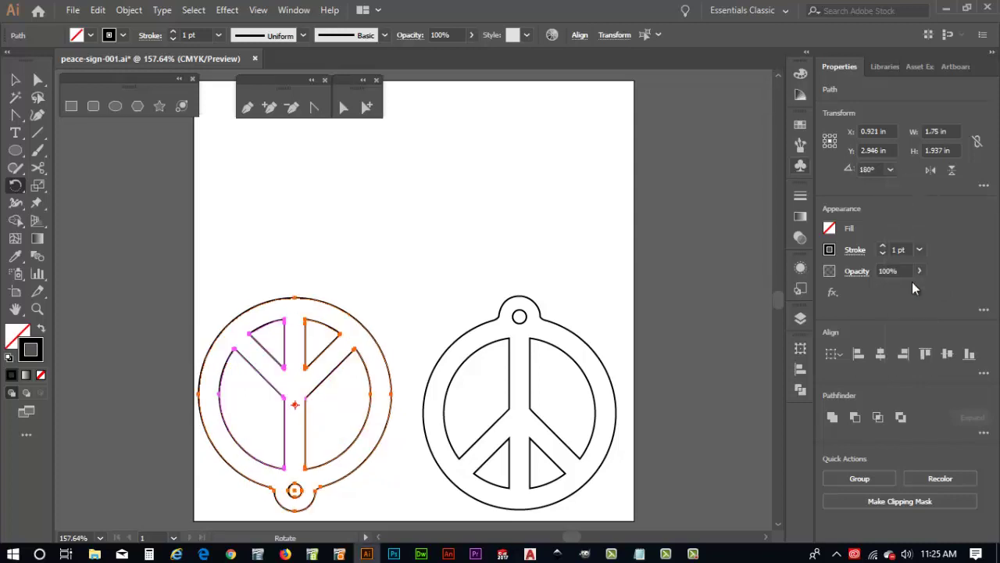
left_click(890, 170)
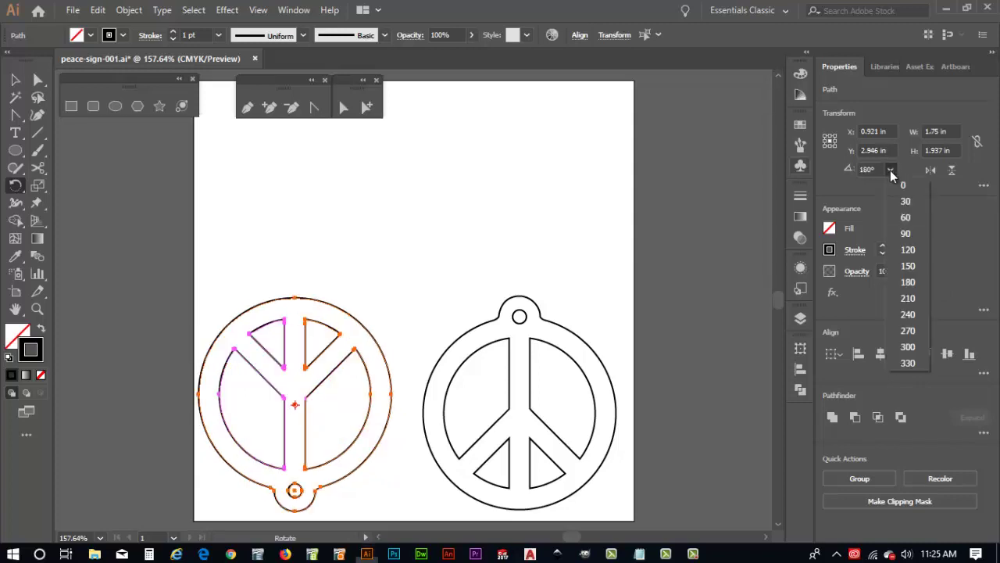
left_click(908, 250)
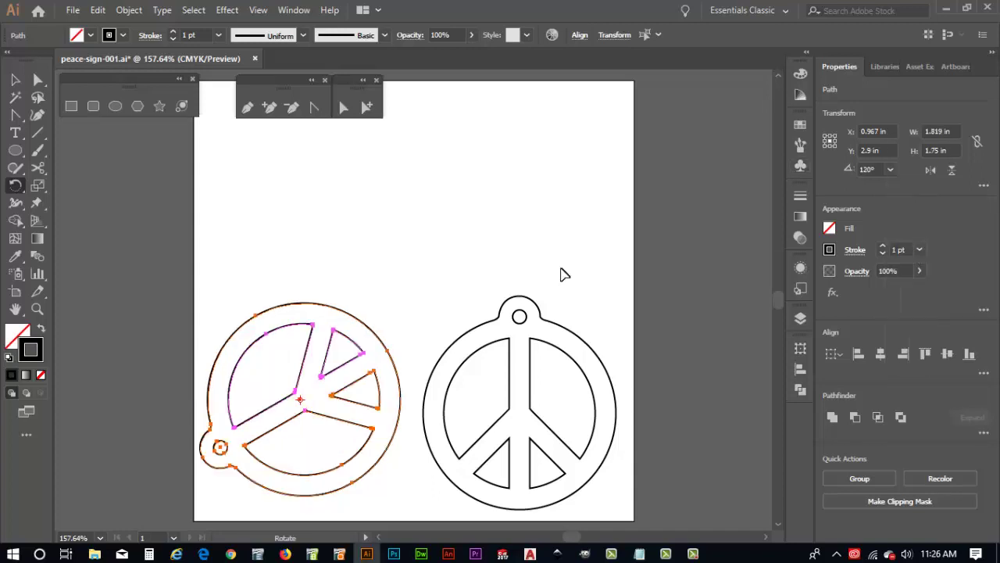
left_click(888, 169)
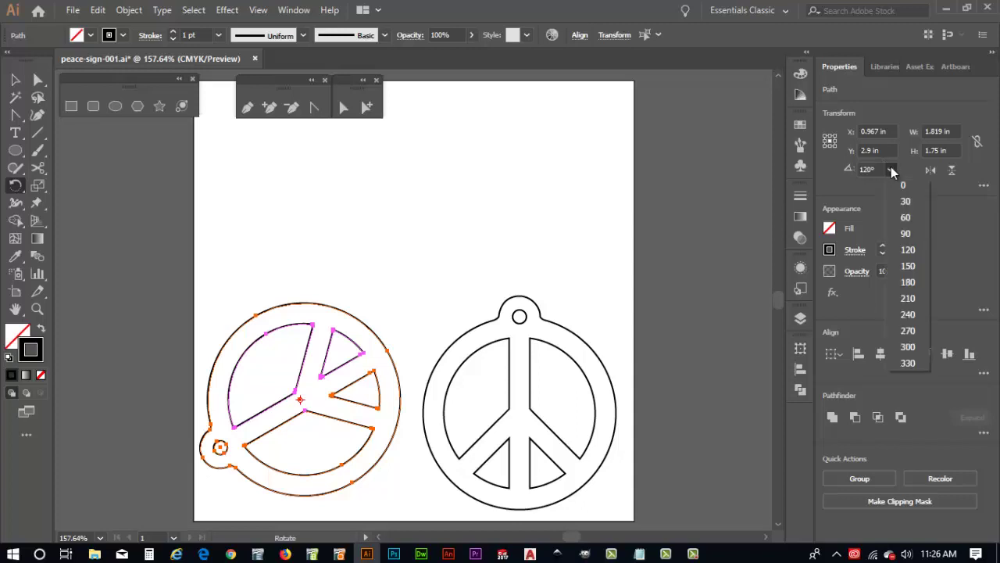
left_click(907, 282)
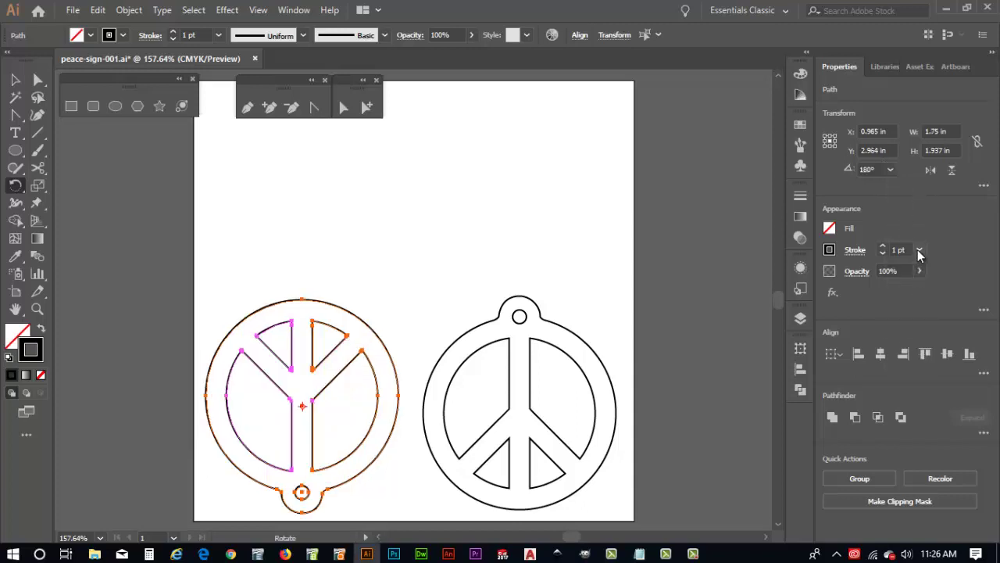
Try the preset rotation angles 90° and 30° on the left peace sign.
left_click(889, 170)
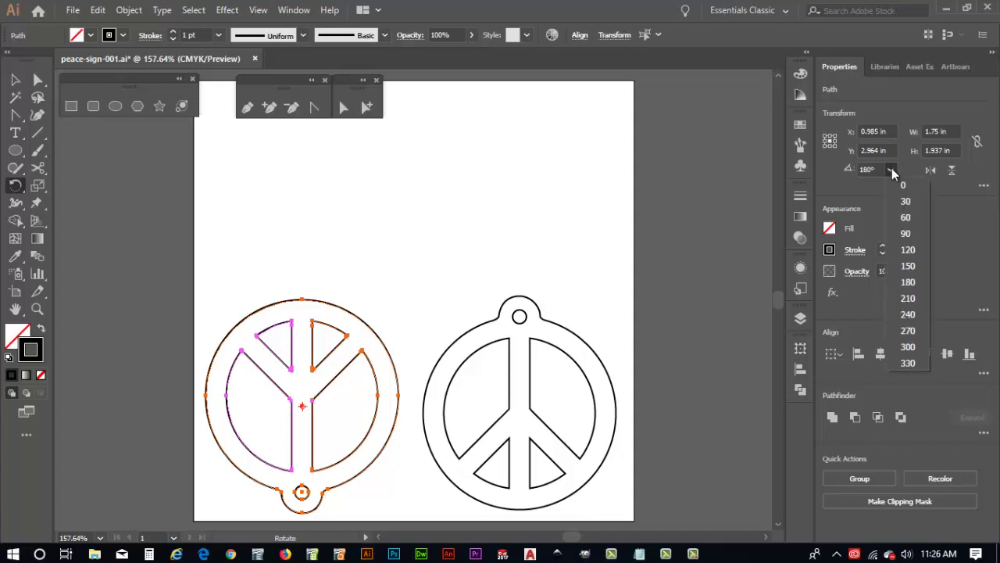
left_click(906, 232)
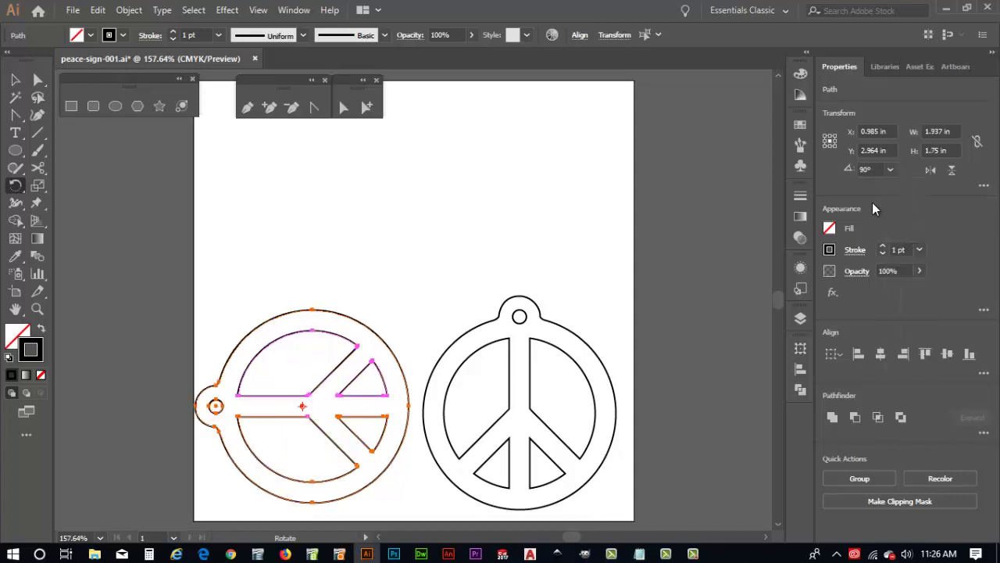
left_click(890, 170)
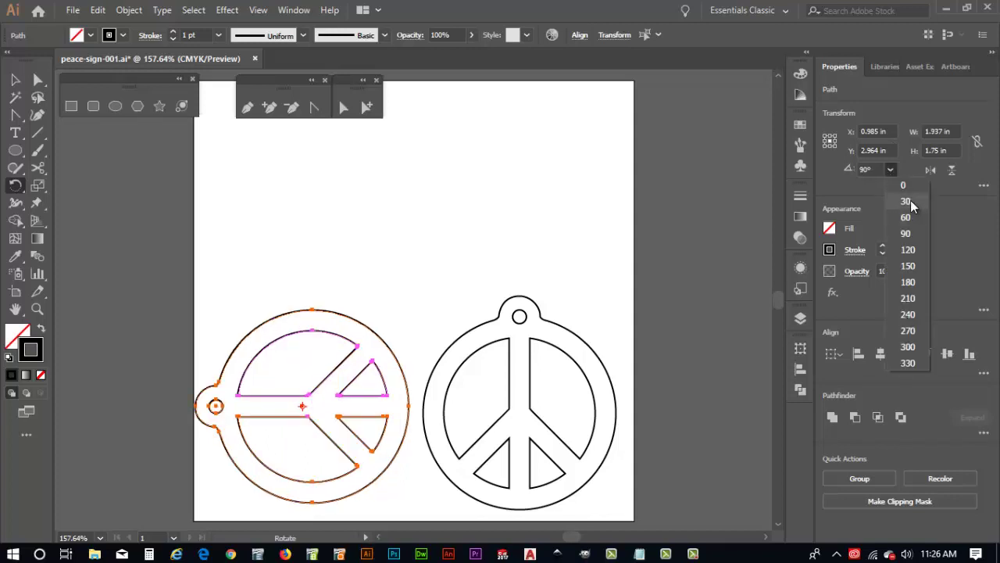
left_click(910, 200)
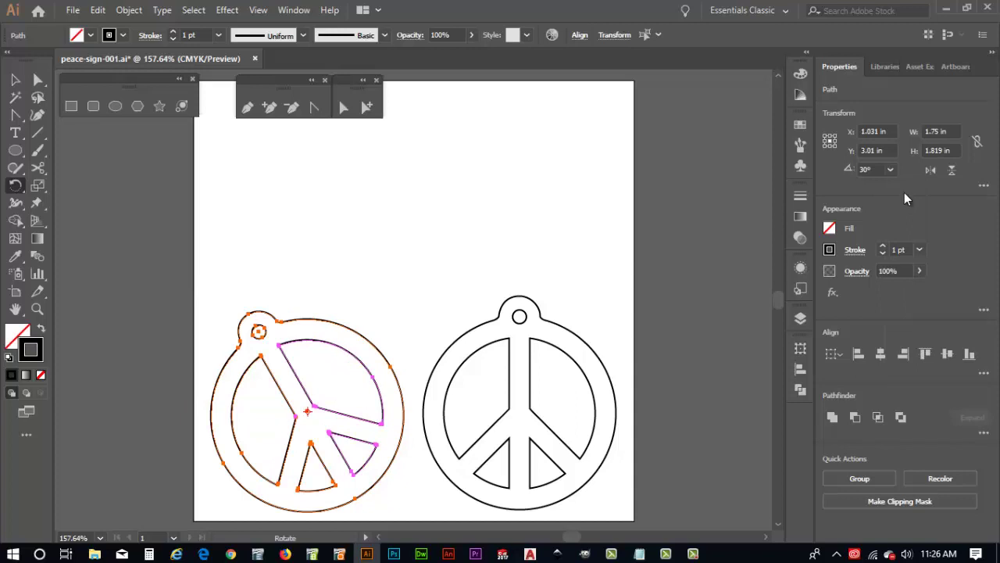
Set the left peace sign's rotation to -30°, turn it freehand further clockwise to about 318°, and deselect it.
left_click(860, 168)
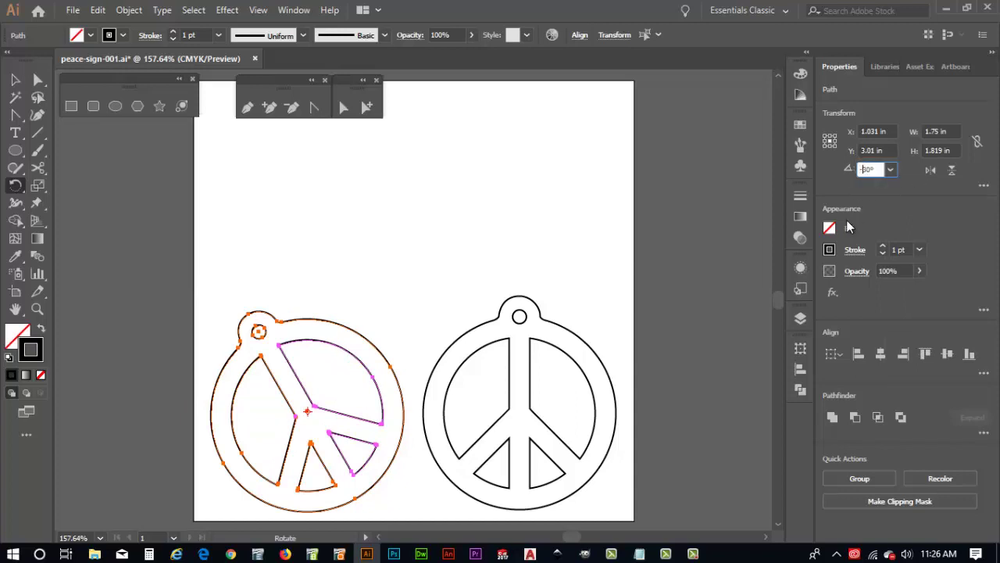
key("Return")
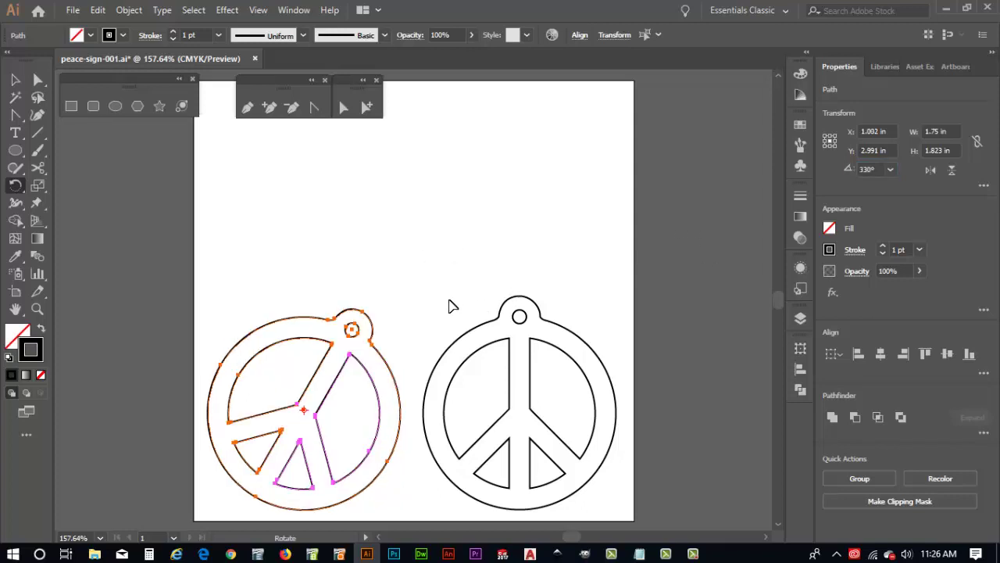
left_click_drag(414, 286, 447, 298)
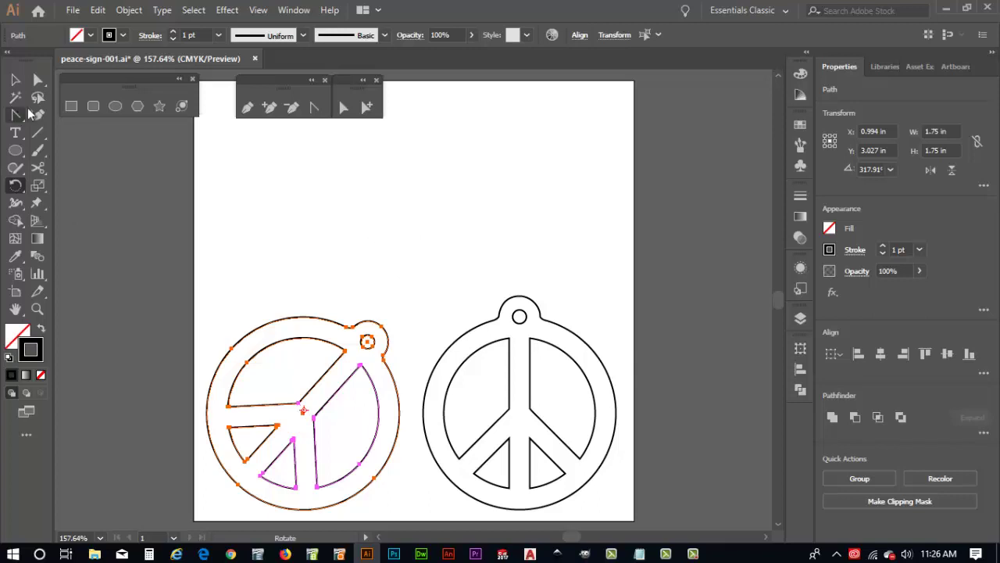
left_click(15, 79)
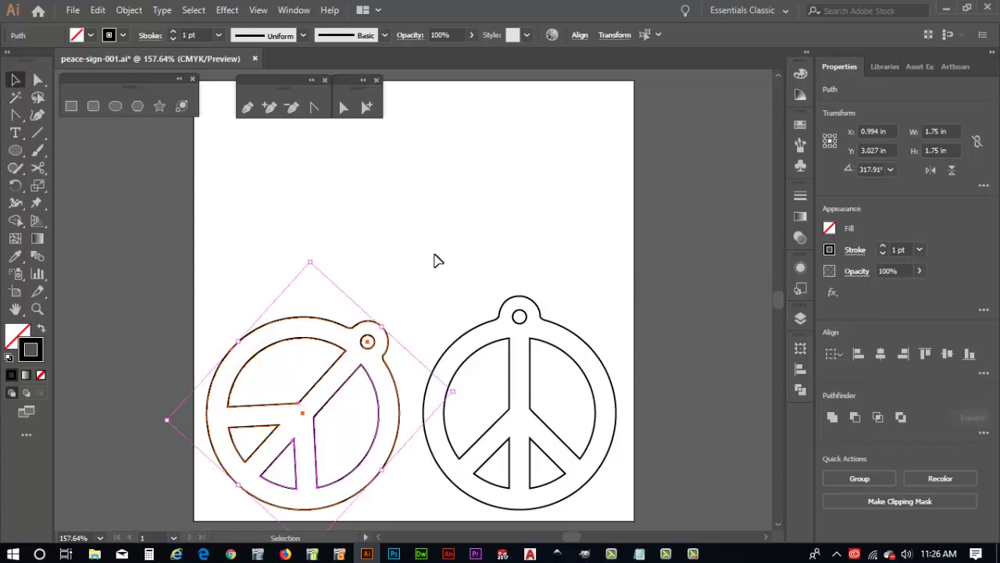
left_click(421, 278)
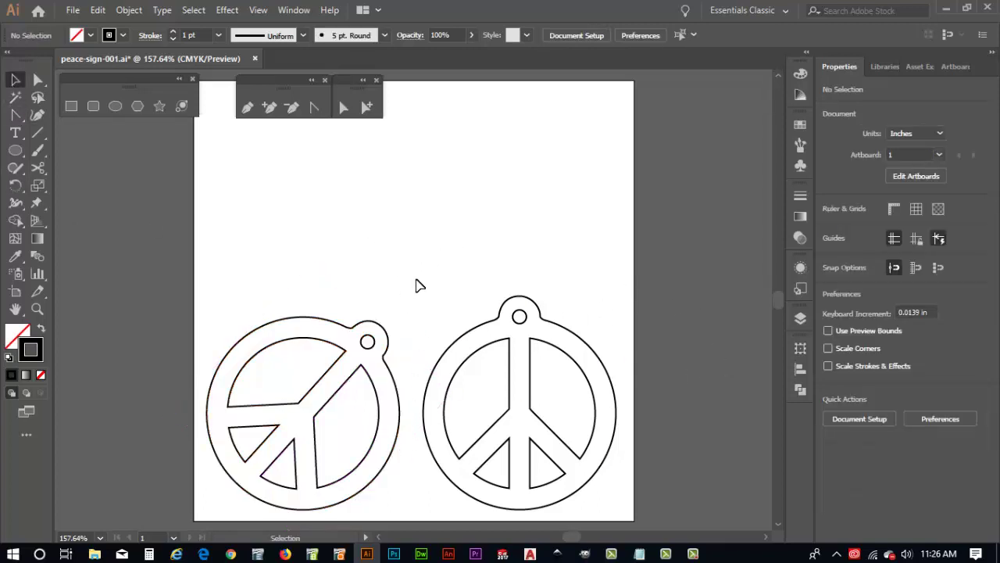
Select the whole right peace sign and rotate it freehand counterclockwise to about 50.5°, so its loop points to the upper left.
left_click_drag(411, 277, 639, 518)
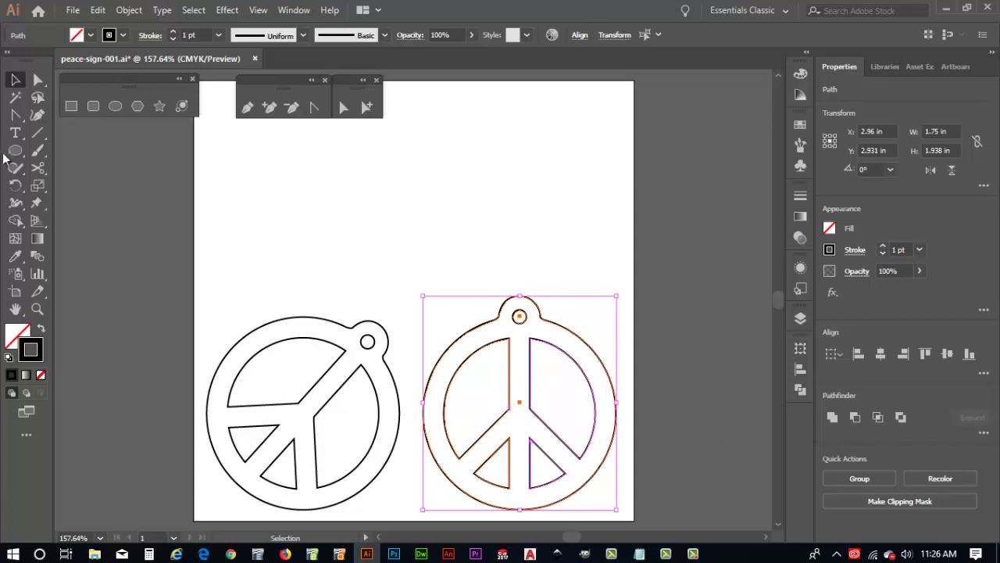
left_click(14, 185)
left_click_drag(509, 286, 394, 323)
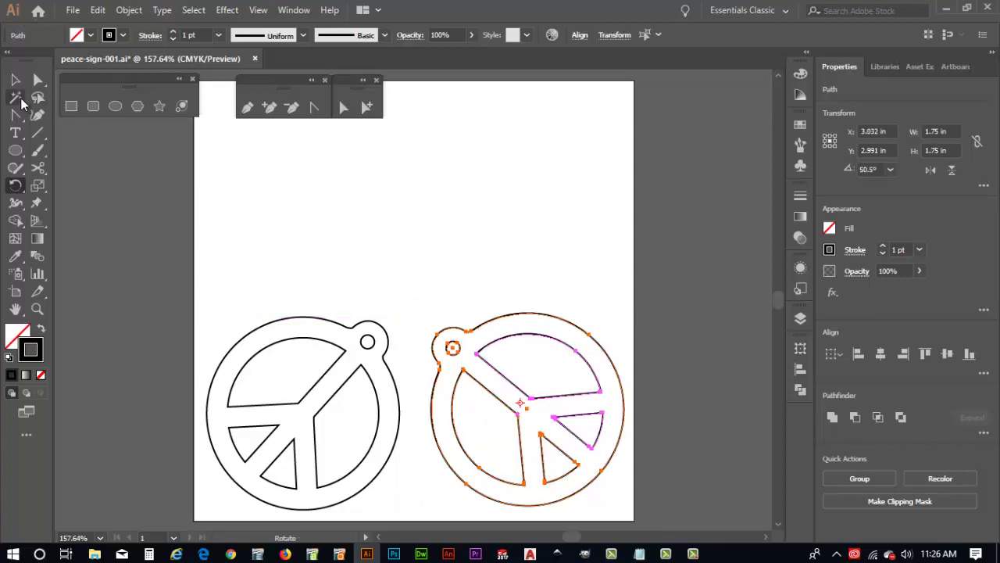
Try aligning the ungrouped paths of both peace signs by their top edges, and undo the alignment.
left_click(15, 79)
left_click_drag(162, 252, 665, 486)
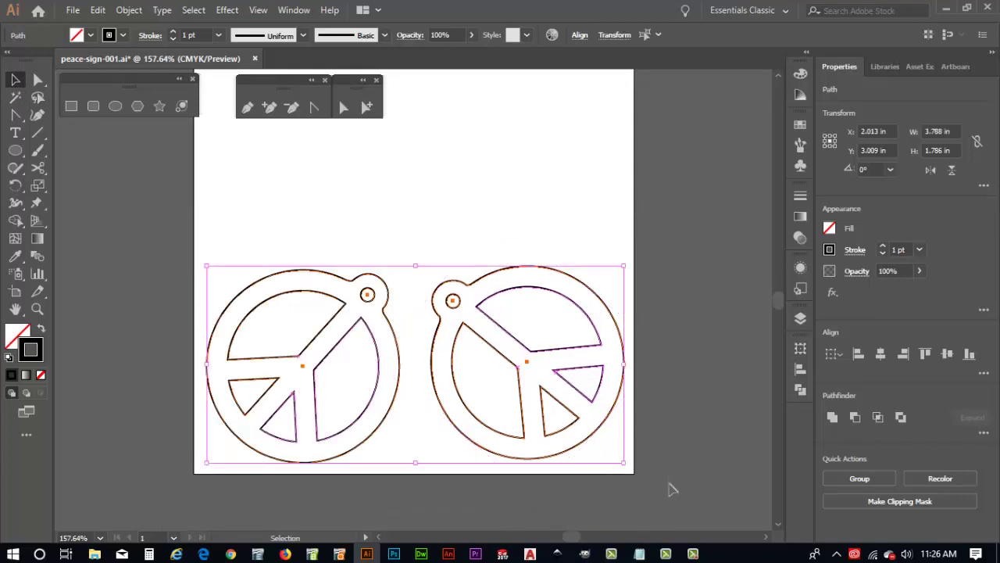
left_click(926, 354)
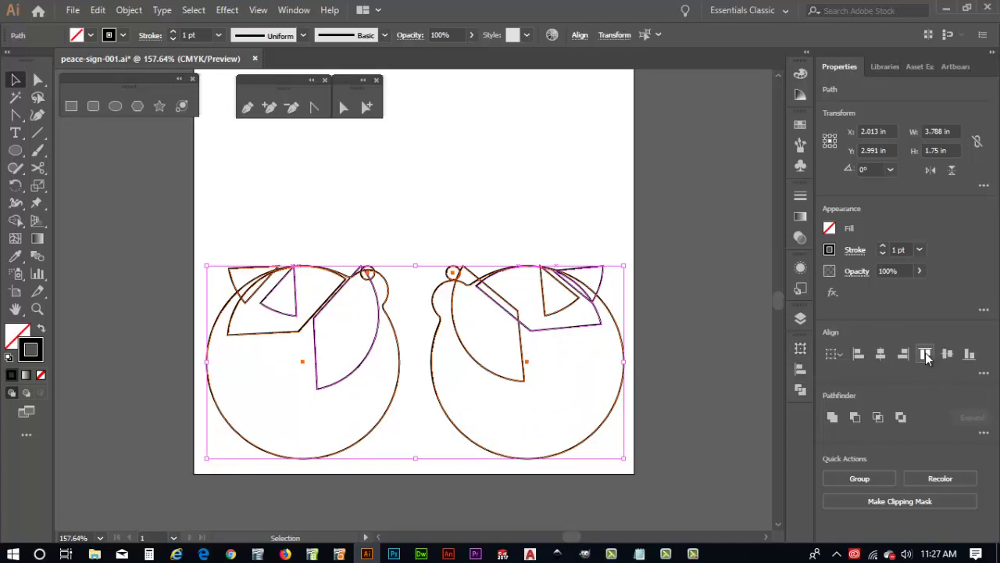
key("ctrl+z")
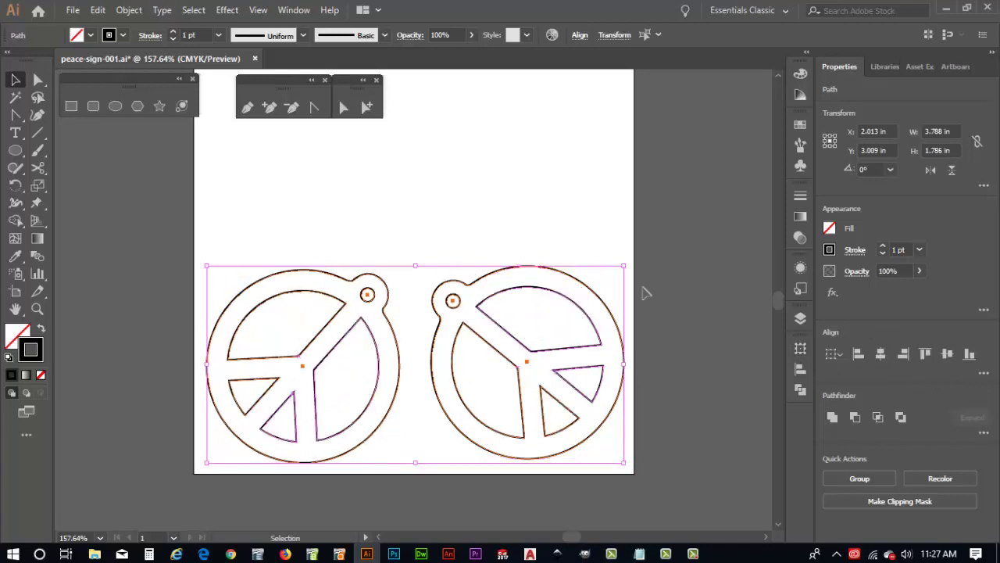
Select all paths of the left peace sign and group them.
left_click(389, 203)
left_click_drag(415, 226, 171, 512)
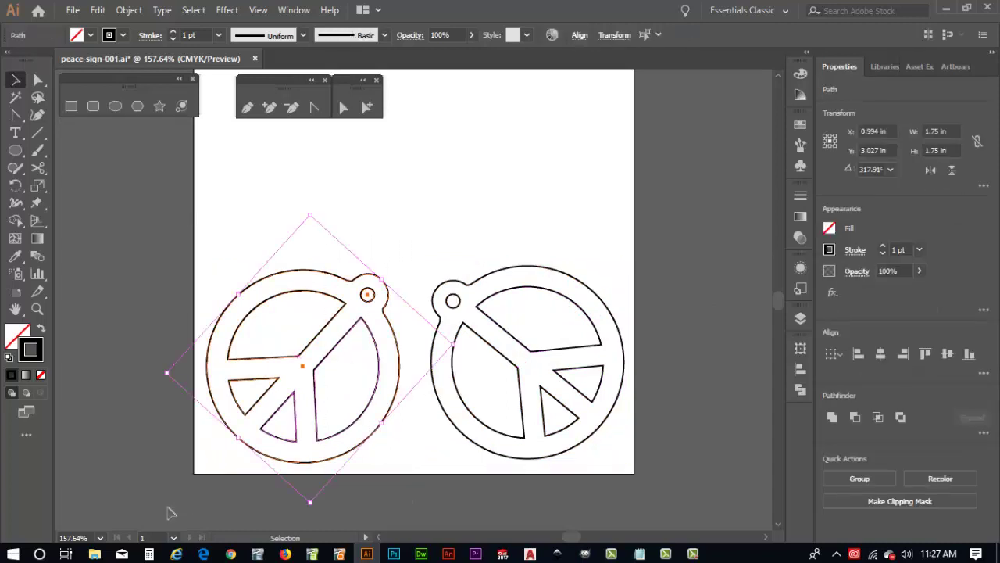
key("ctrl+g")
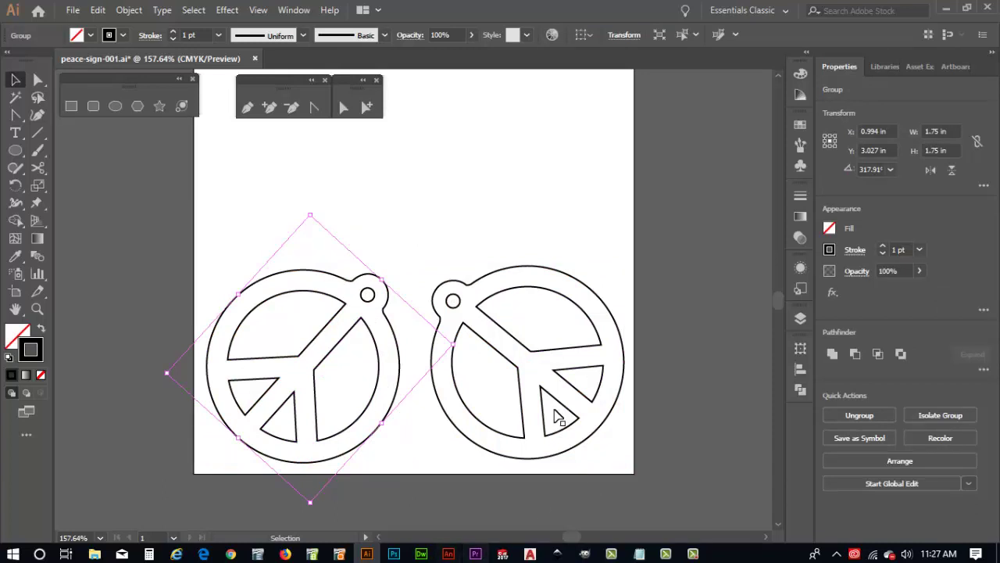
Select all paths of the right peace sign and group them.
left_click(545, 241)
left_click_drag(416, 234, 664, 510)
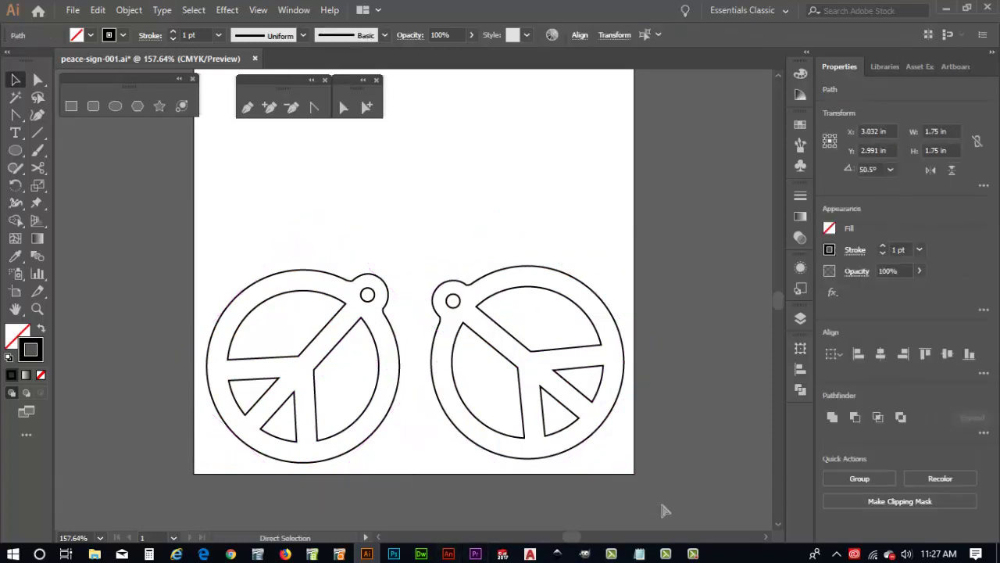
key("ctrl+g")
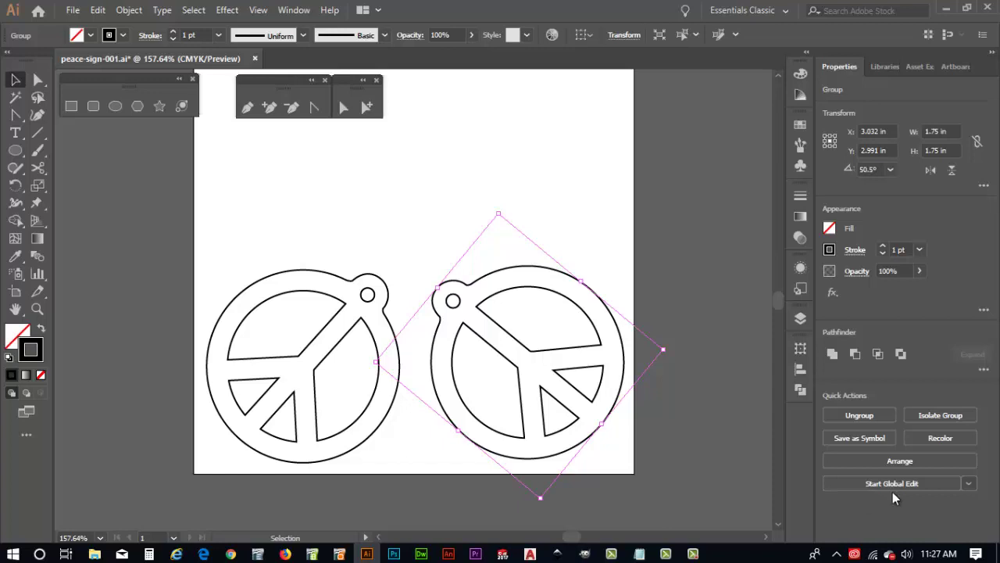
Select both peace sign groups and align them with each other by their top edges.
left_click(306, 435)
key("ctrl+a")
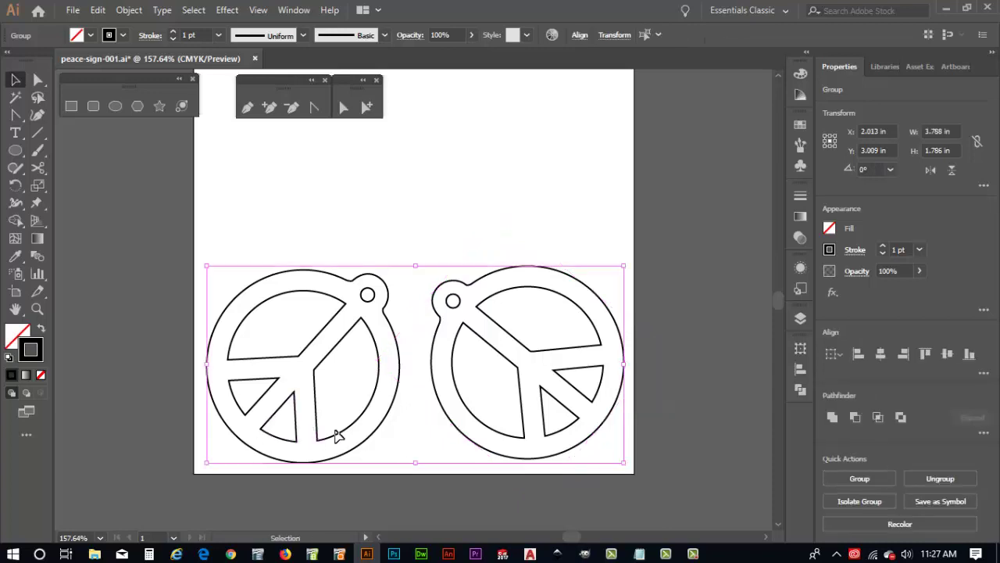
left_click(925, 354)
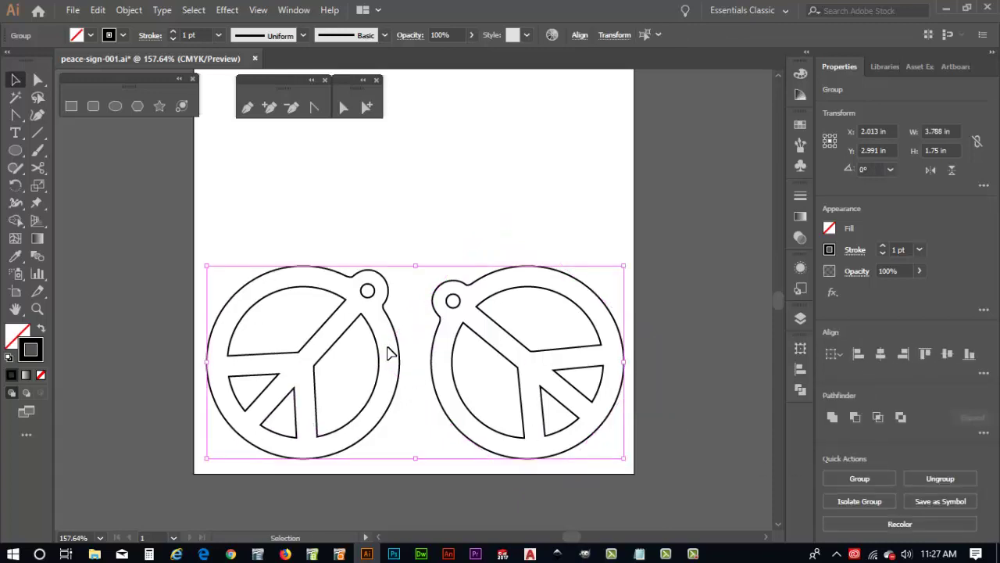
Nudge both peace sign groups down together to a Y position of about 3.06 in, just above the artboard's lower edge.
key("Down")
key("Down")
key("Down")
key("Down")
key("Down")
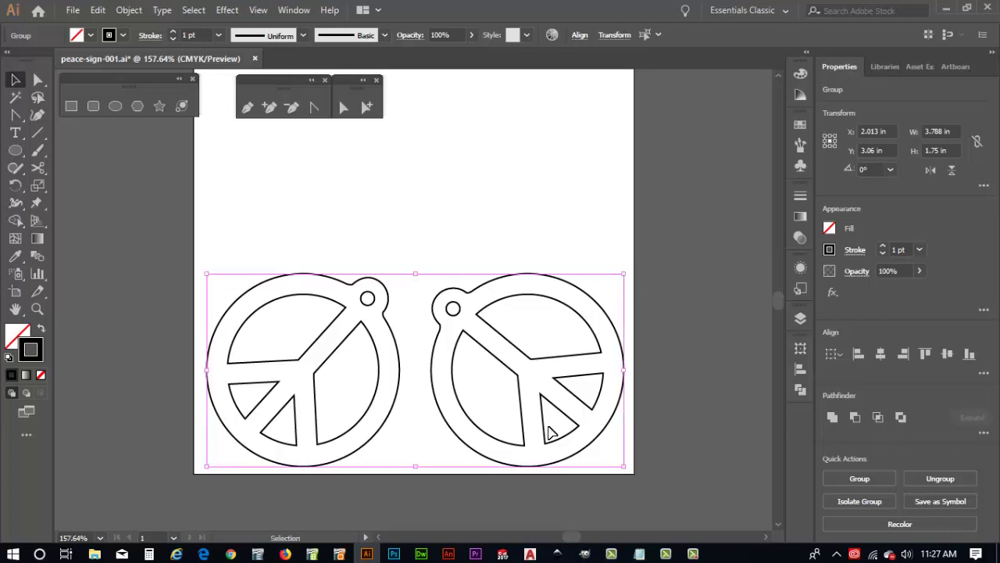
Paste a copy of the peace sign pair and rotate it half a turn about its center.
key("ctrl+v")
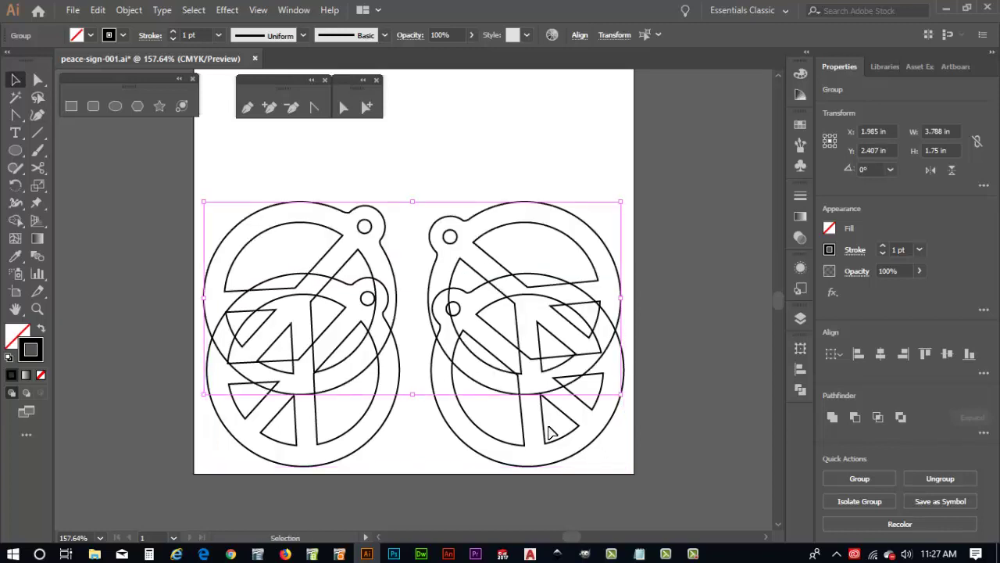
left_click(14, 187)
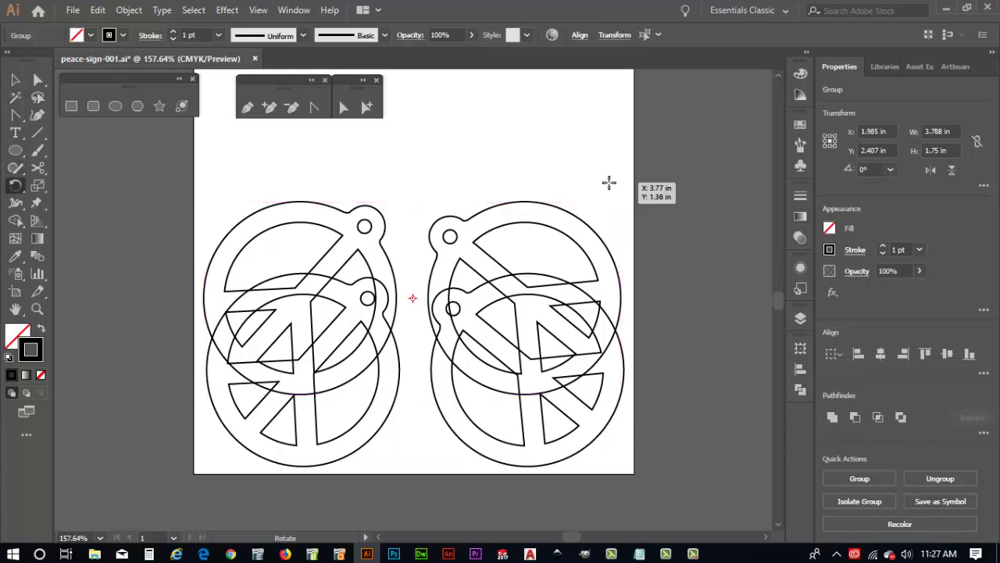
left_click_drag(583, 167, 185, 336)
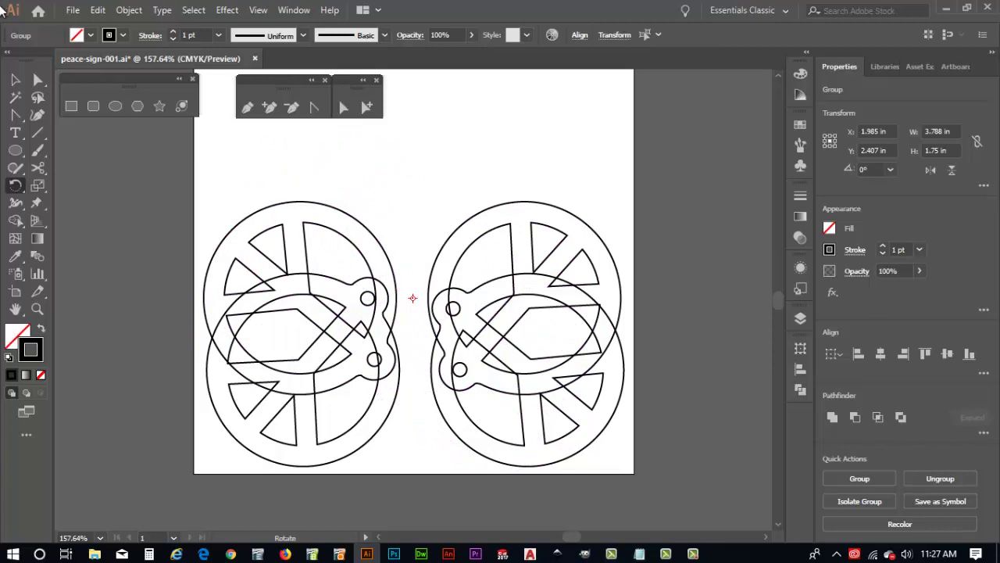
Move the rotated pair straight up above the original pair, leaving a small gap, to Y about 1.254 in, and deselect it.
left_click(15, 78)
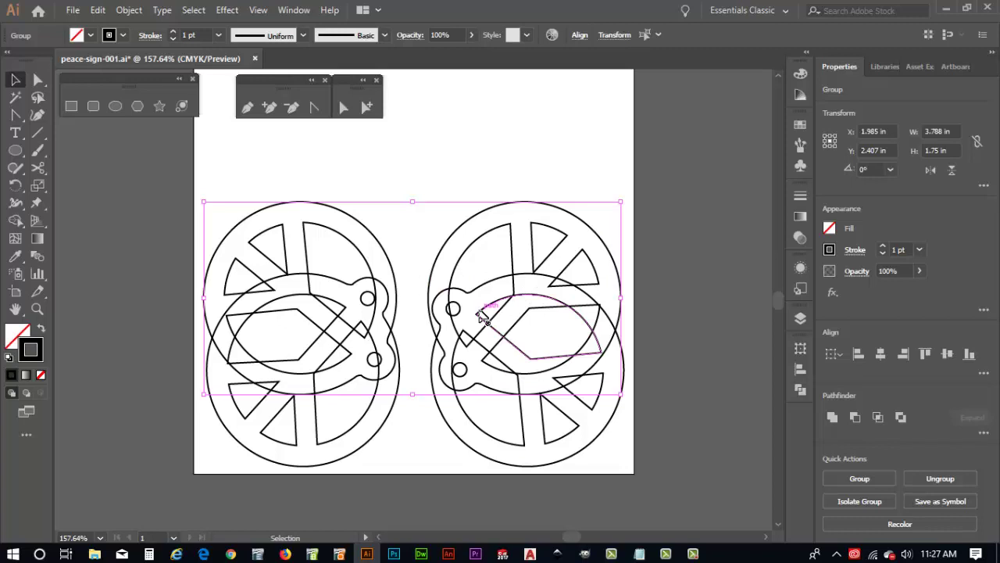
key("shift+Up")
key("shift+Up")
key("shift+Up")
key("shift+Up")
key("shift+Up")
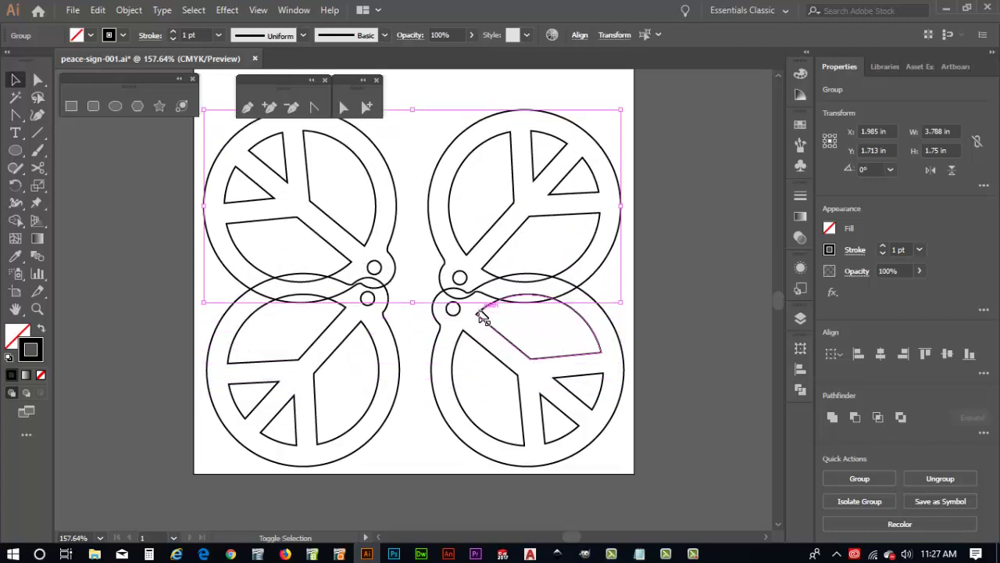
key("shift+Up")
key("shift+Up")
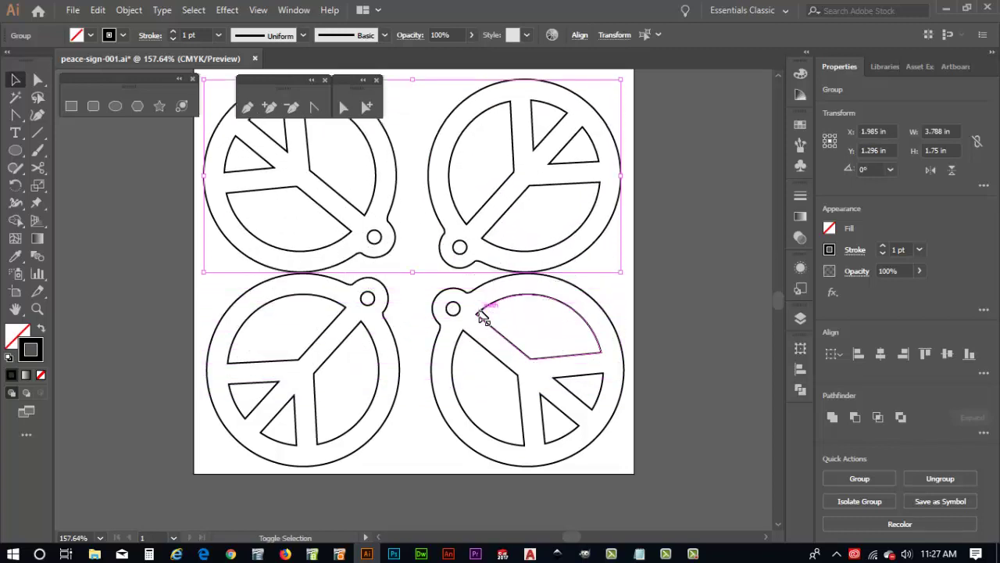
key("shift+Up")
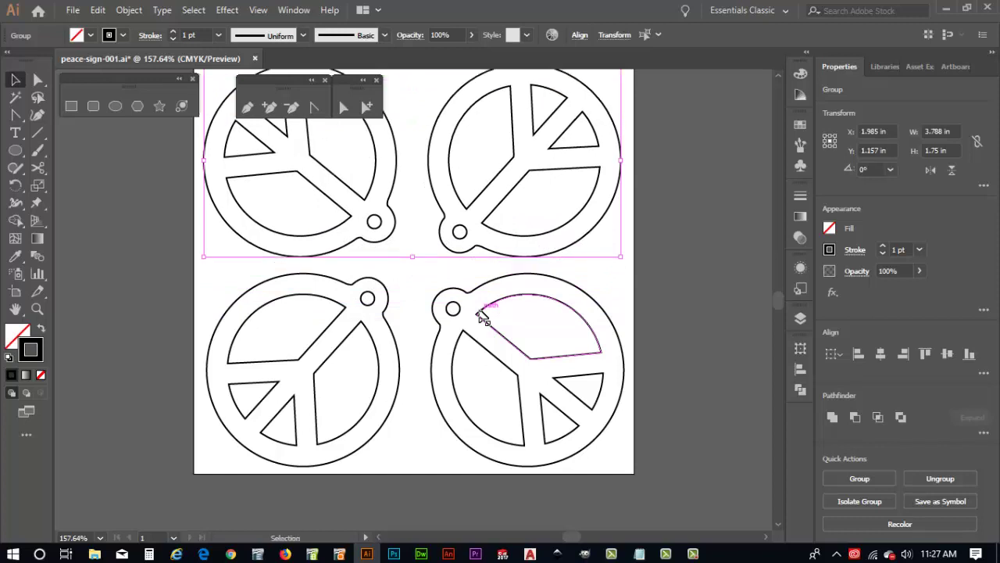
key("Down")
key("Down")
key("Down")
key("Down")
key("Down")
key("Down")
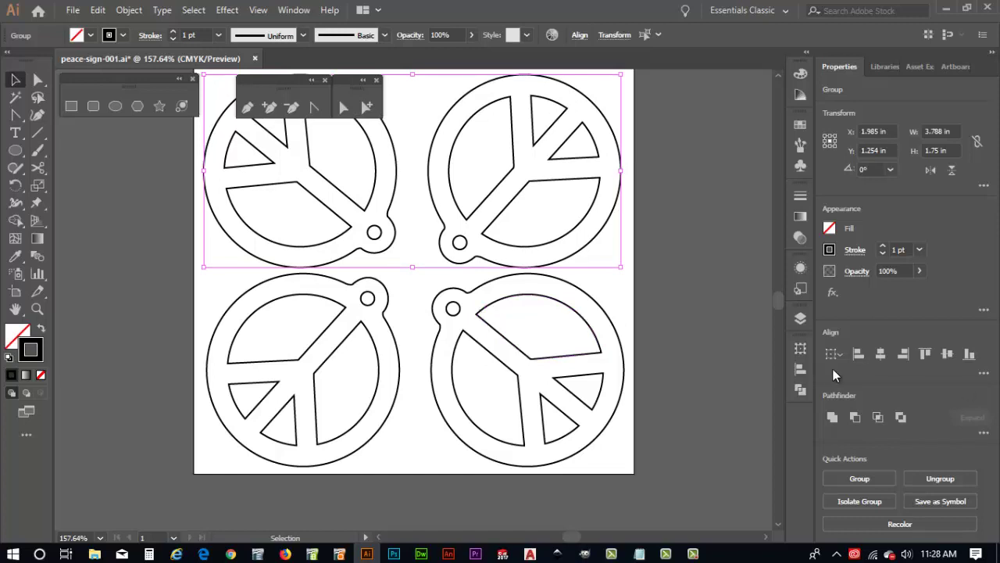
left_click(735, 348)
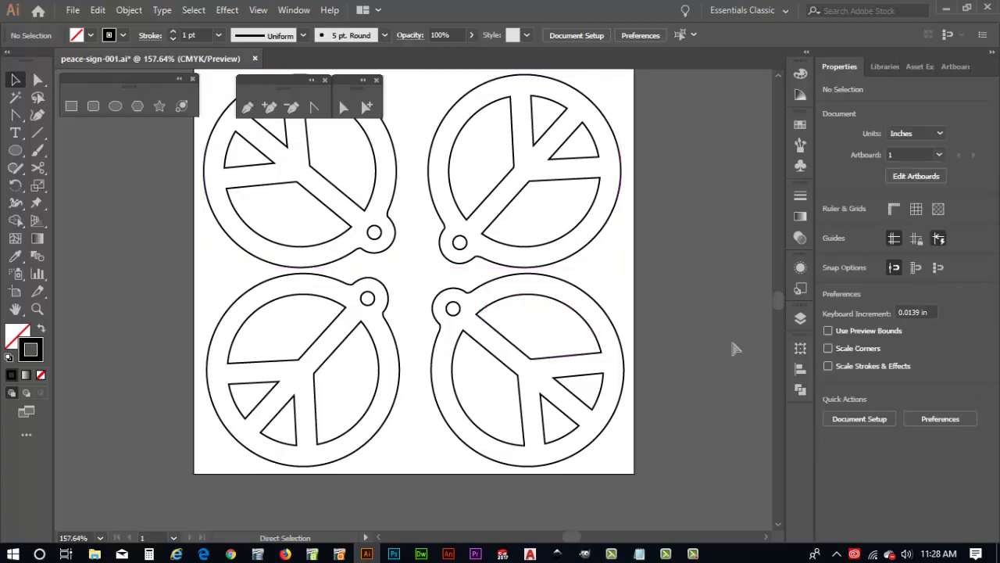
Close the three floating tool palettes for shapes, pen and selection tools, and save the document.
key("ctrl+0")
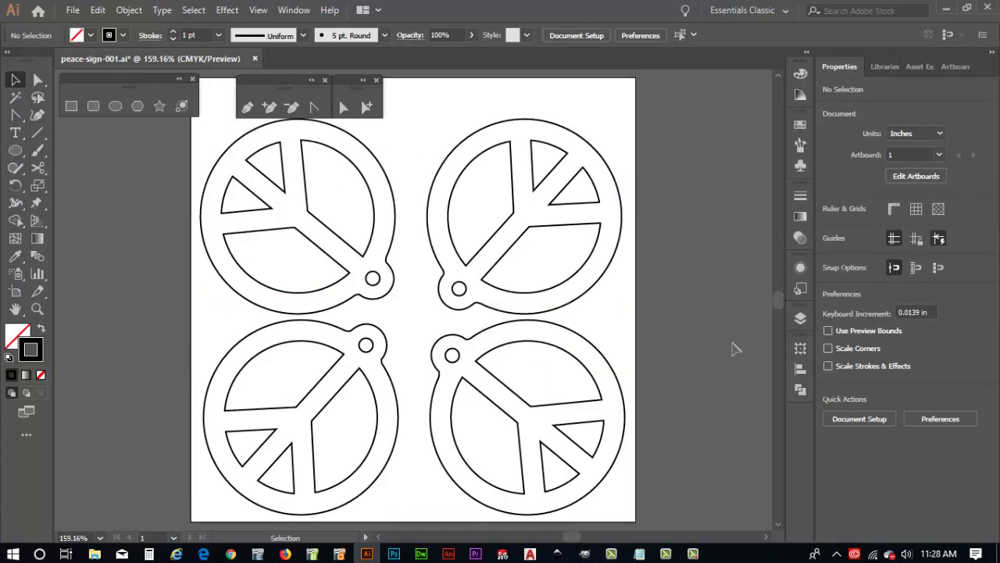
left_click(376, 80)
left_click(324, 80)
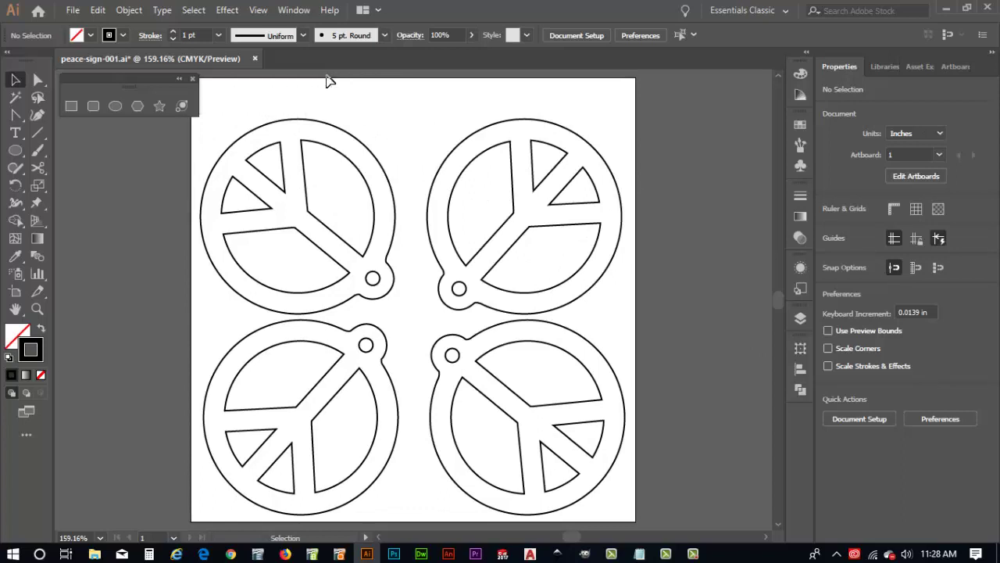
left_click(193, 80)
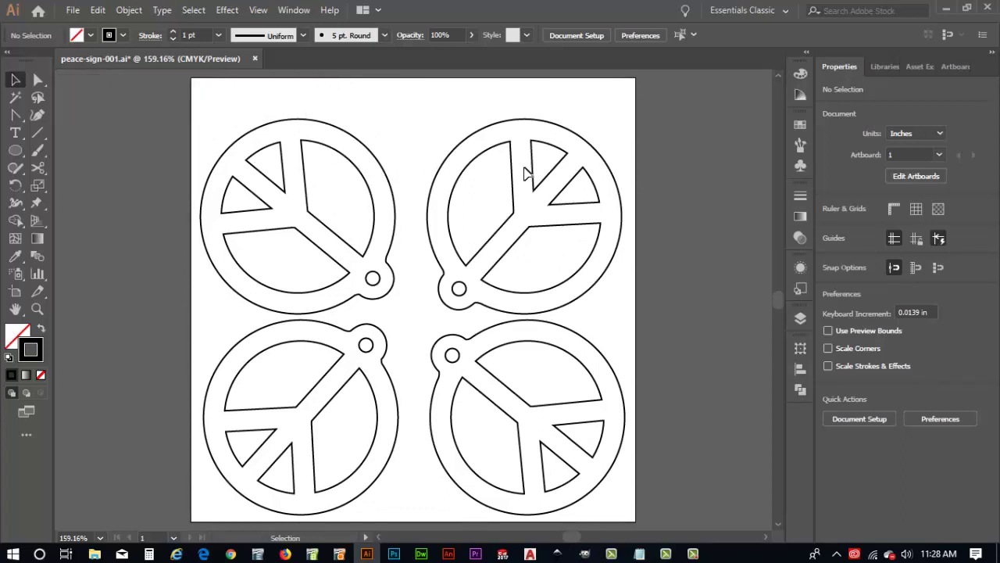
key("ctrl")
key("ctrl+s")
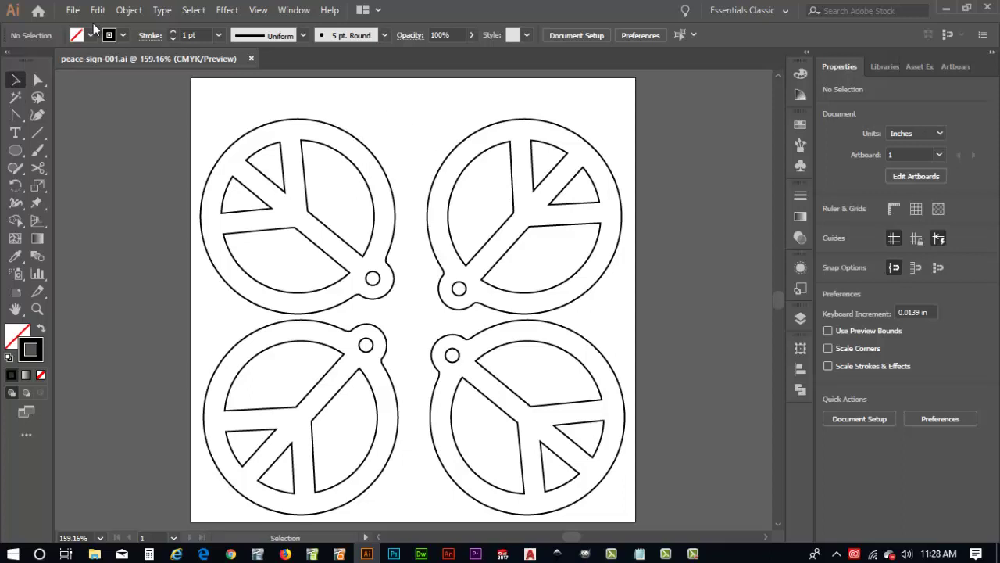
Save the document again as peace-sign-001.ai in the legacy Illustrator 8 version, replacing the existing file.
left_click(73, 11)
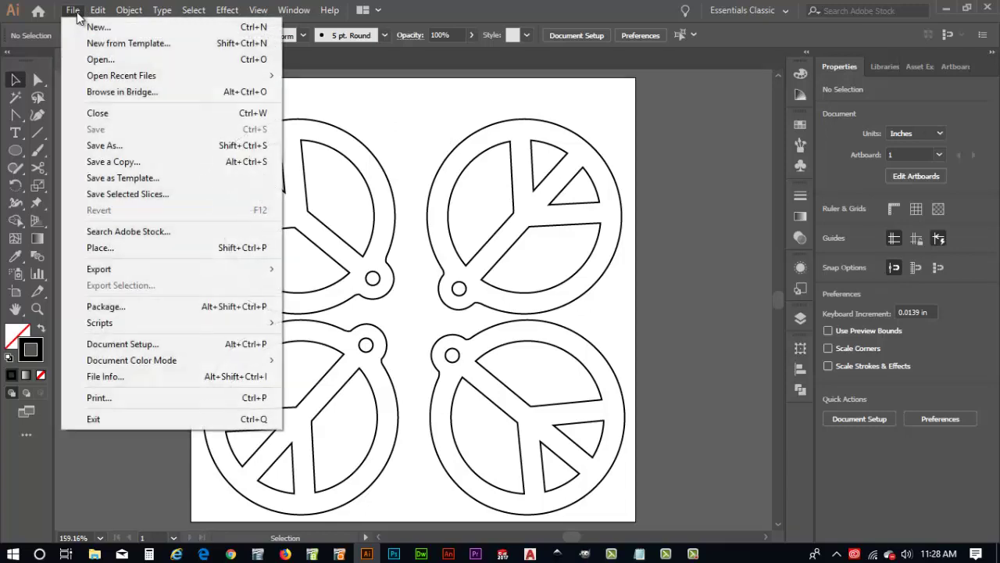
left_click(116, 147)
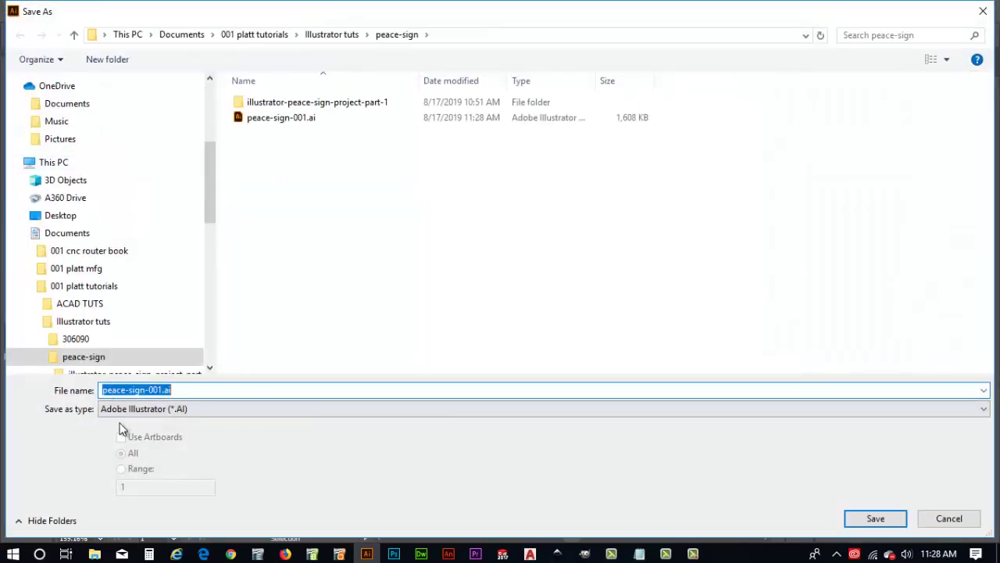
left_click(879, 524)
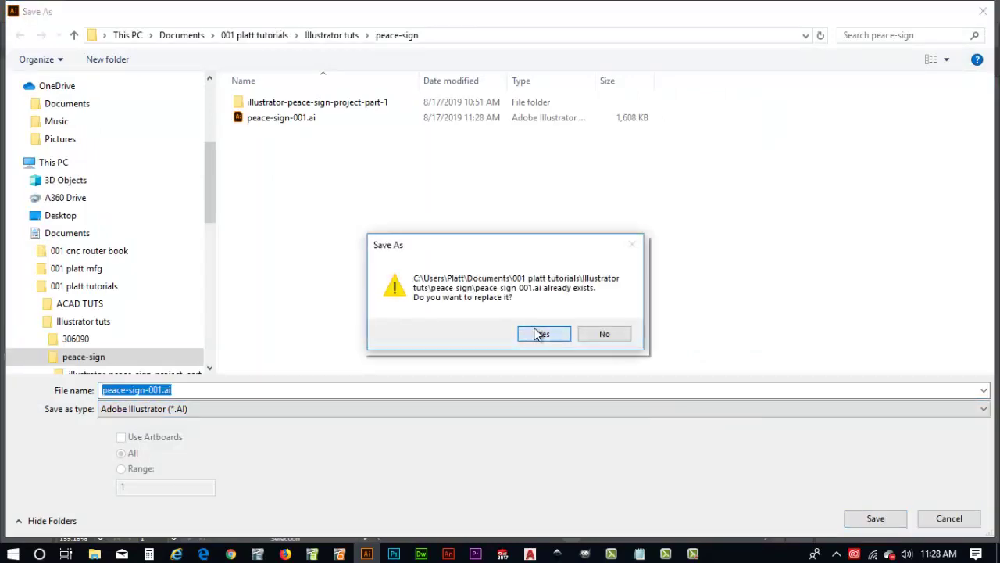
left_click(542, 335)
left_click(405, 75)
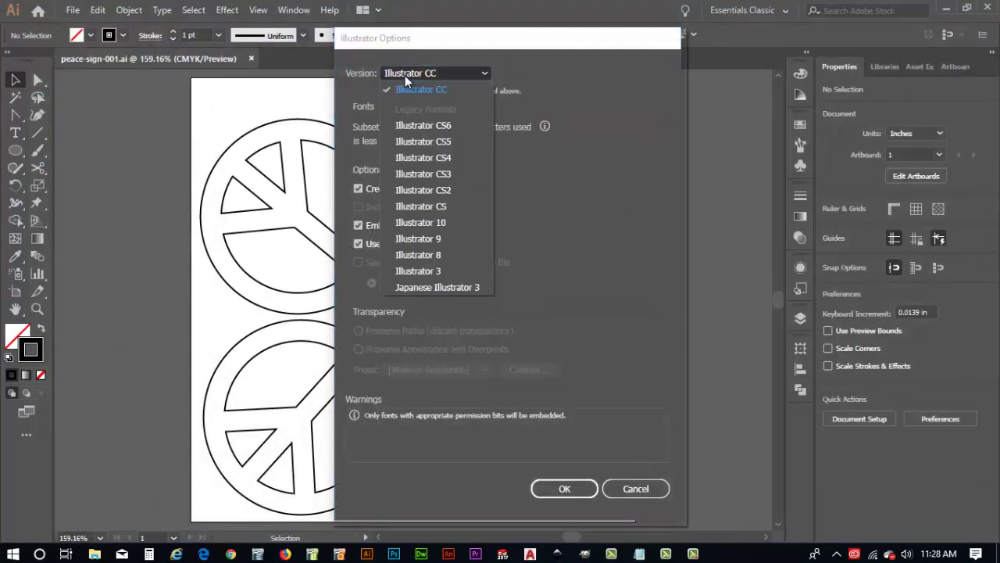
left_click(419, 257)
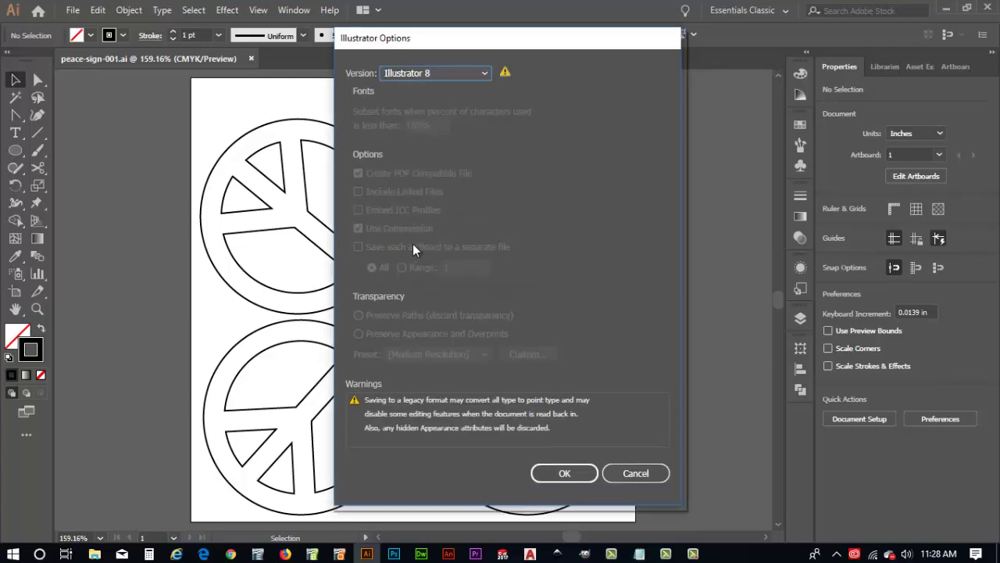
left_click(576, 472)
left_click(585, 303)
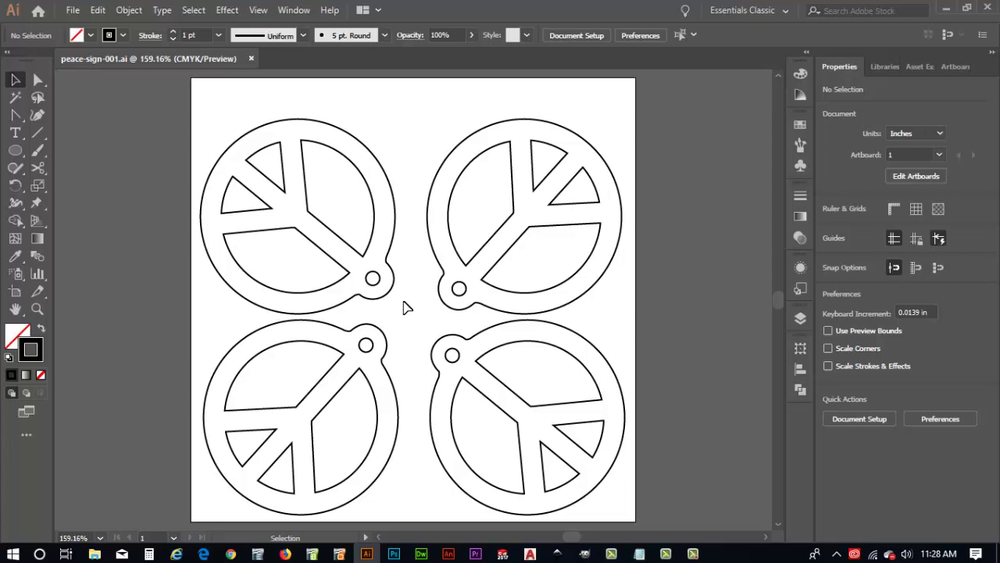
left_click(73, 10)
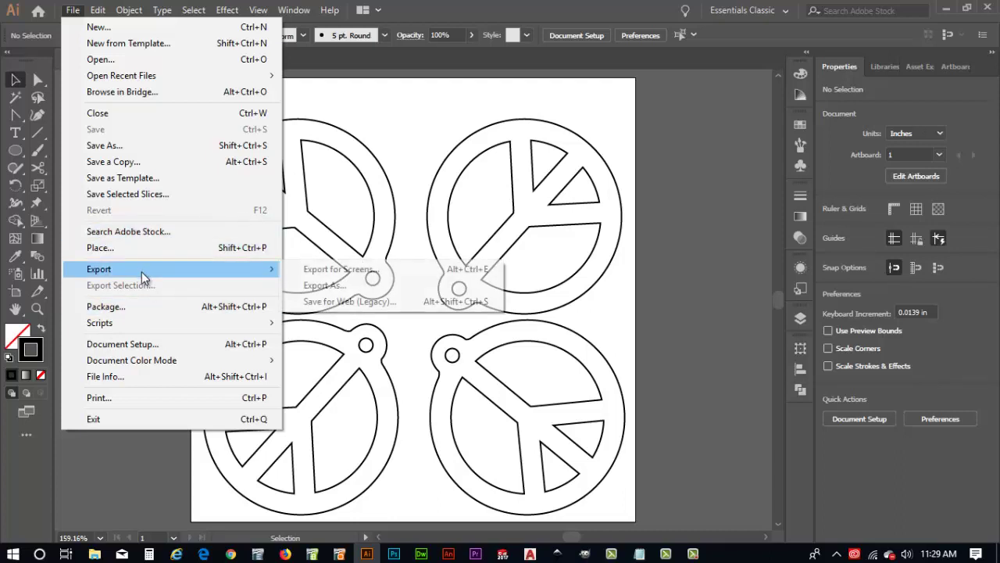
left_click(116, 147)
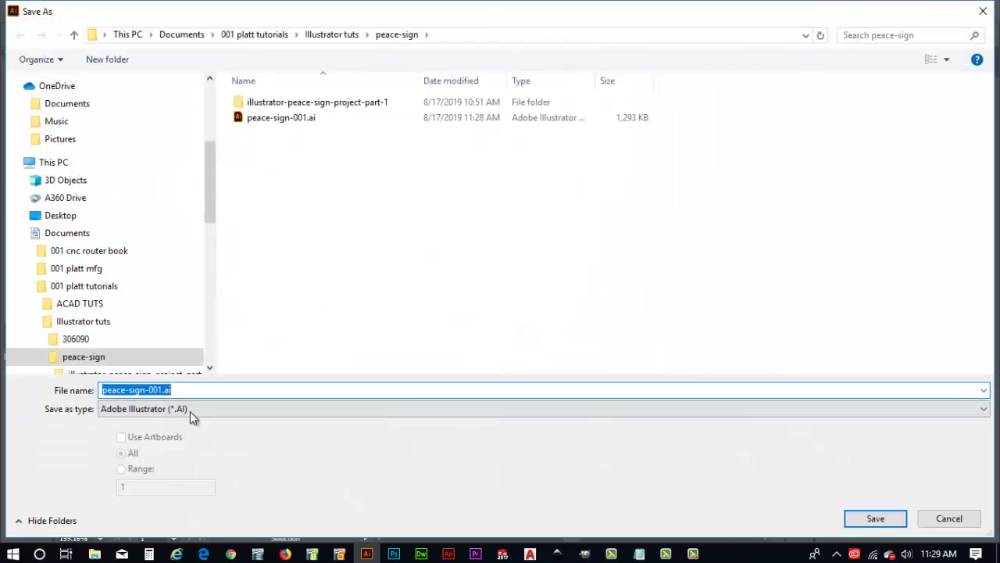
left_click(191, 411)
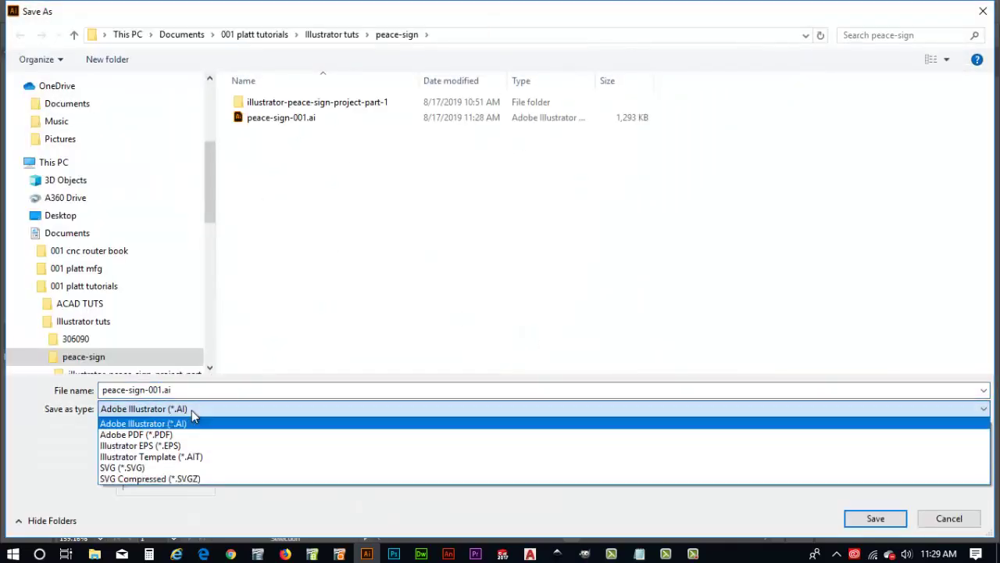
left_click(33, 439)
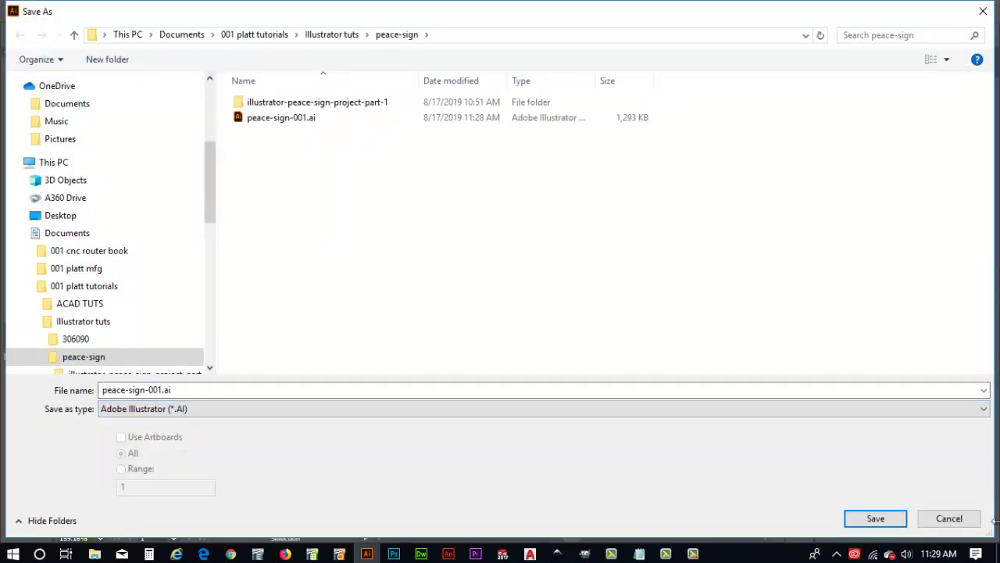
left_click(944, 529)
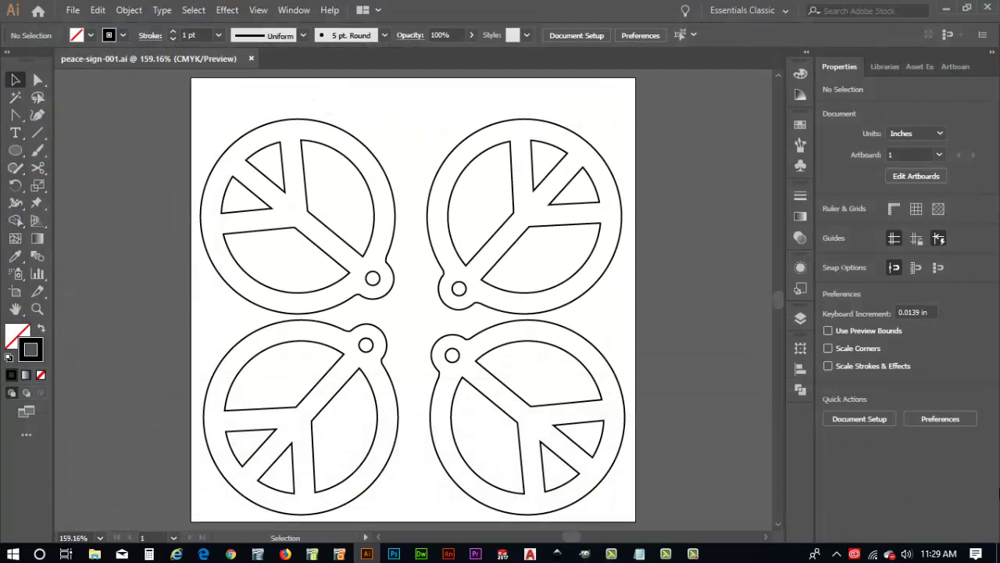
Export the artwork as the AutoCAD Interchange File peace-sign-001.dxf in the peace-sign folder, using AutoCAD version 2010/2011/2012.
left_click(72, 9)
mouse_move(115, 274)
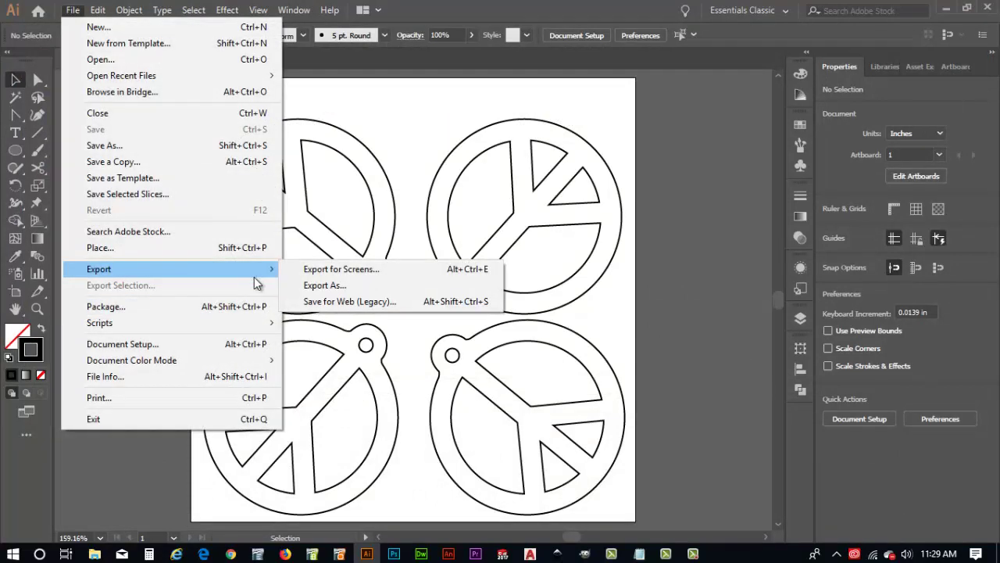
left_click(348, 286)
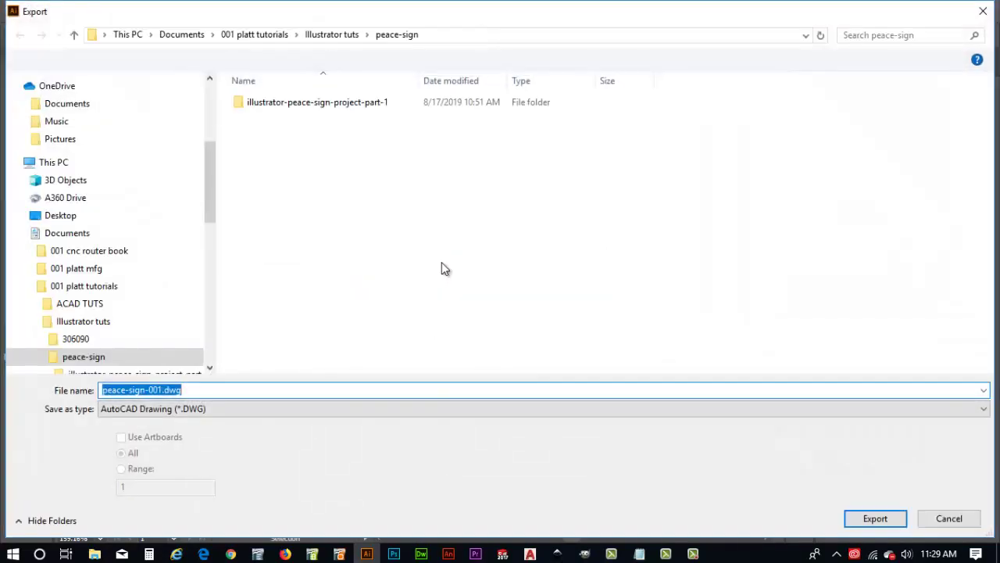
left_click(218, 407)
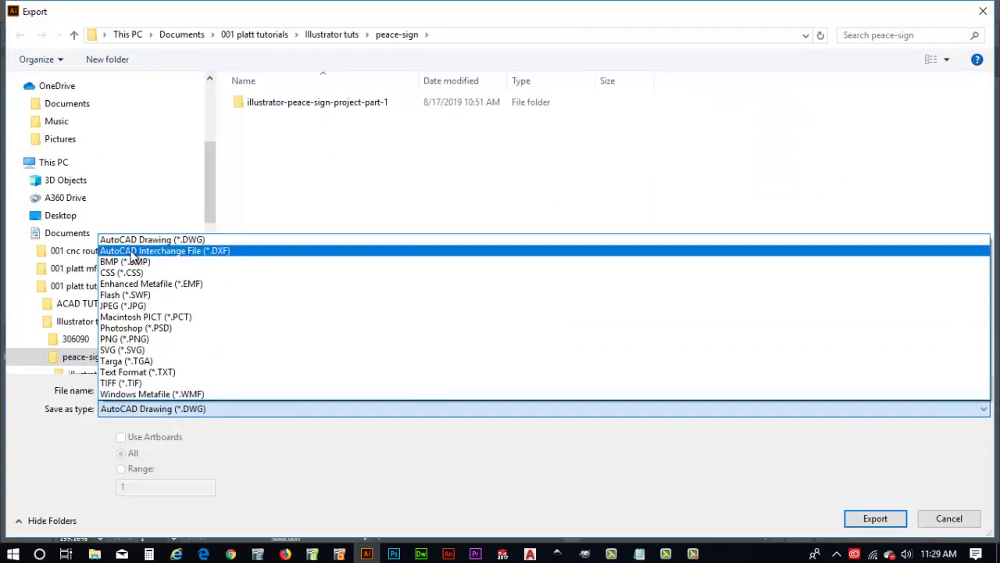
left_click(225, 251)
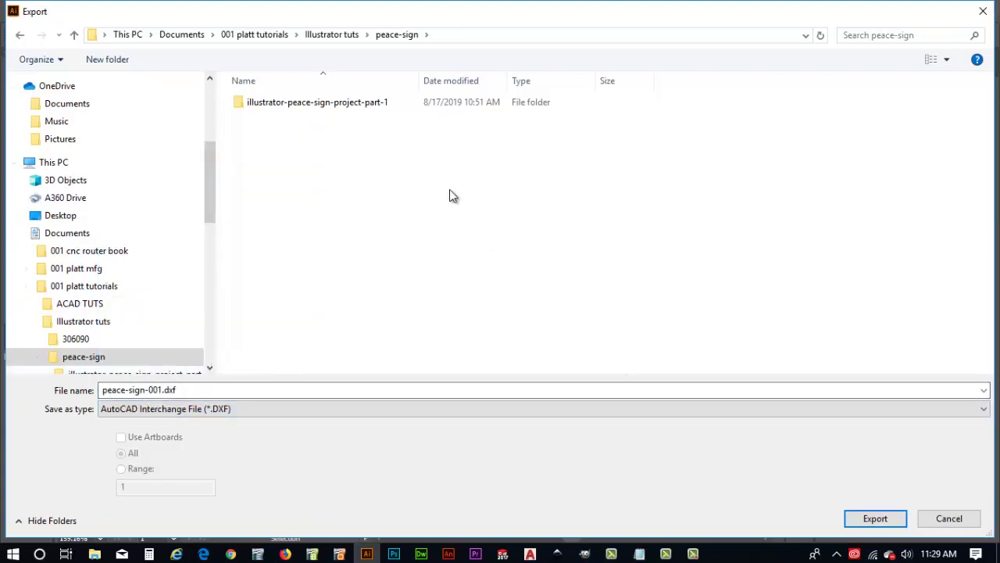
left_click(875, 518)
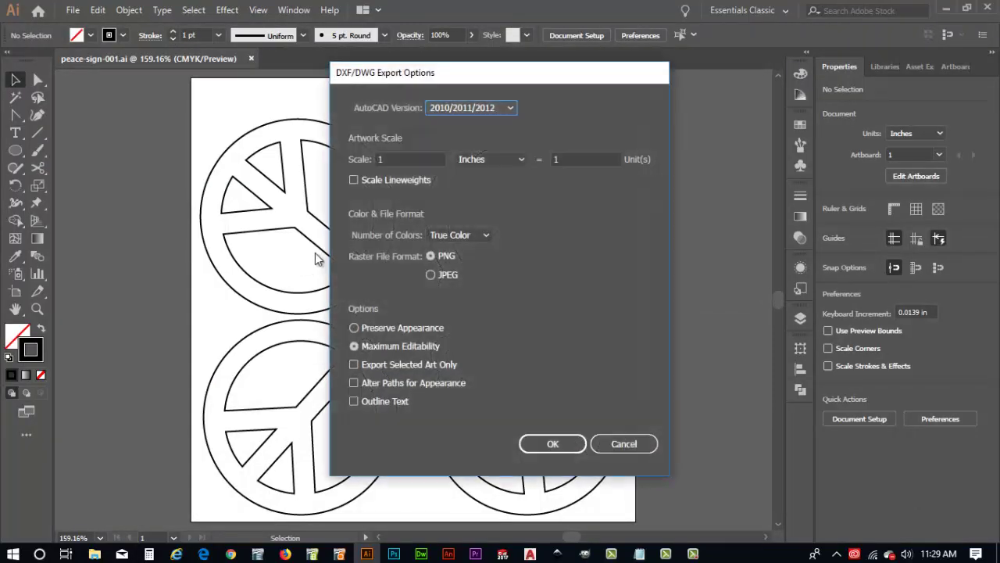
left_click(480, 110)
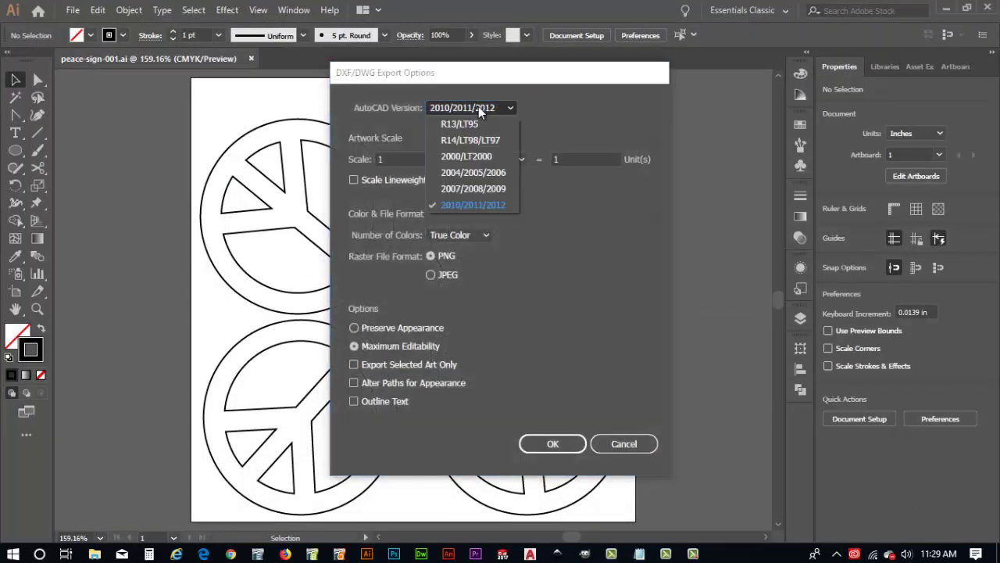
left_click(479, 208)
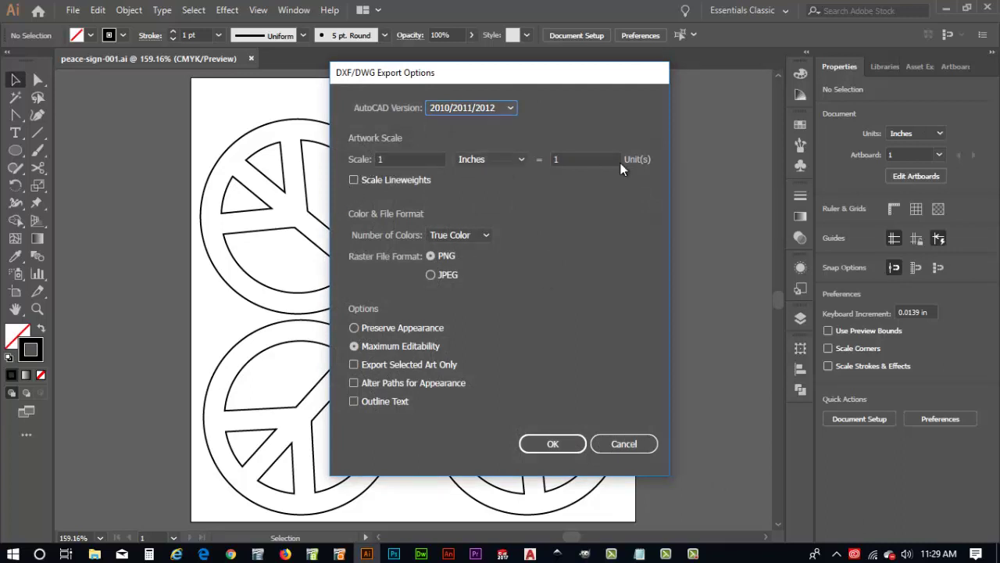
left_click(548, 449)
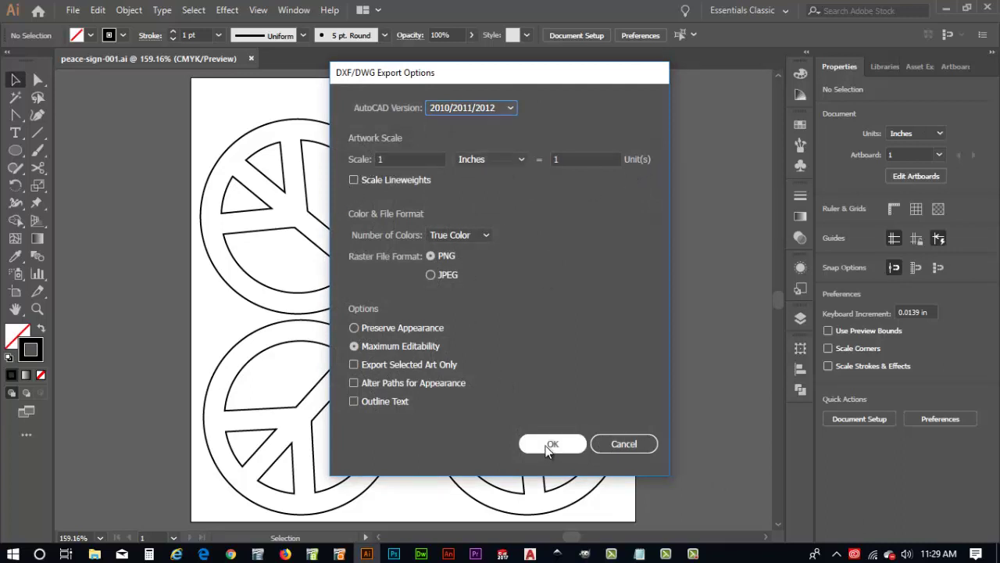